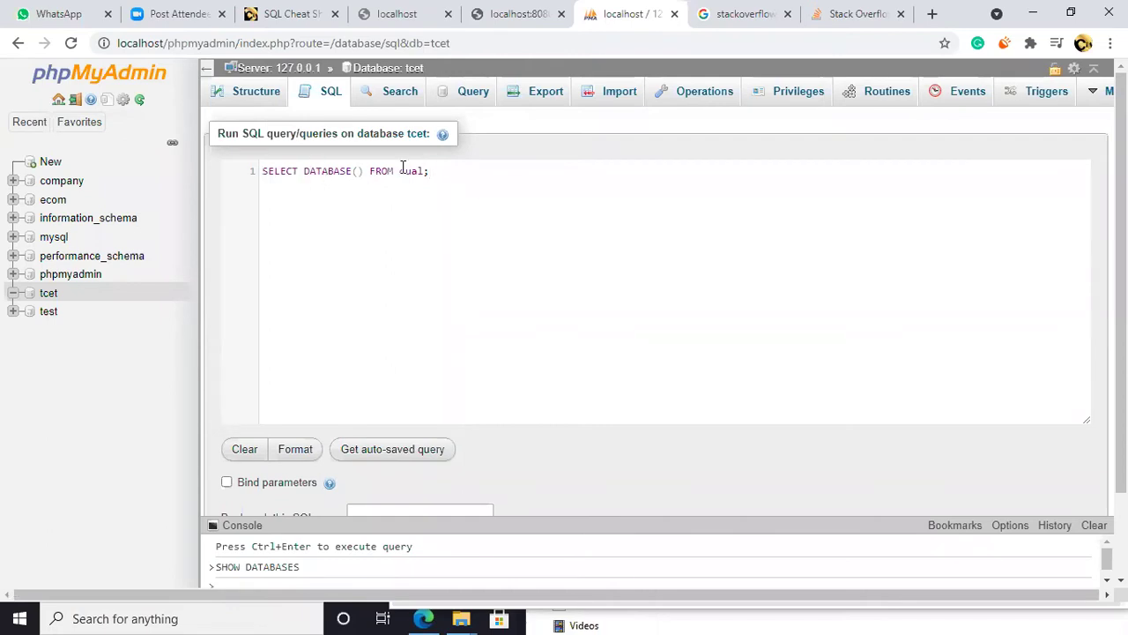
Run the query SELECT DATABASE() FROM dual on the tcet database and check the returned database name.
{"action": "scroll", "coordinate": [646, 327], "scroll_direction": "down", "scroll_amount": 2}
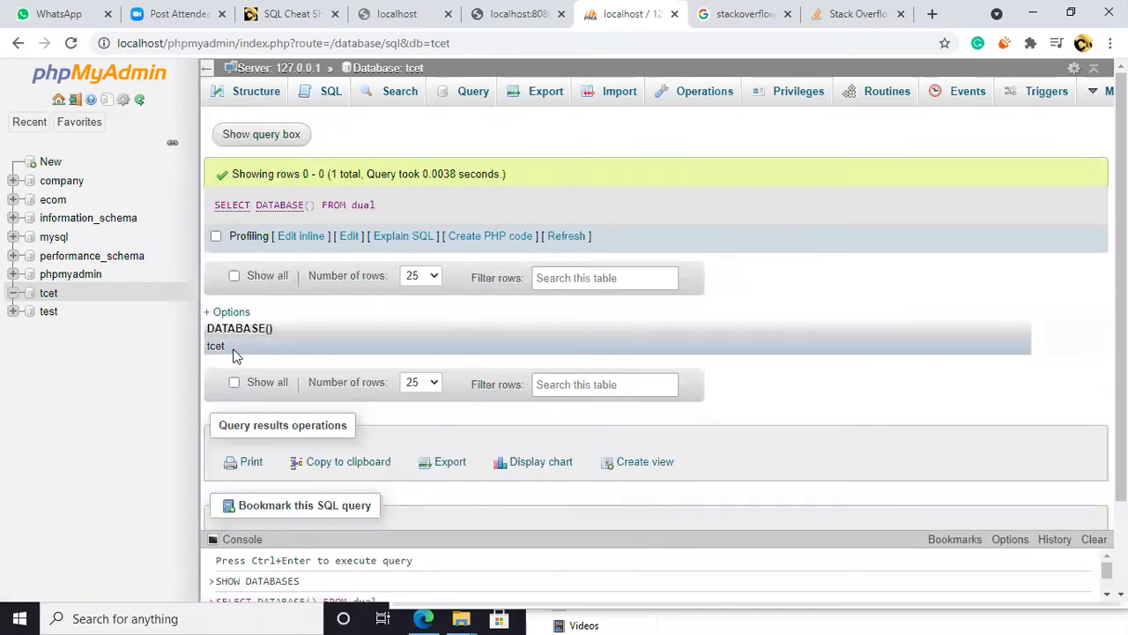
{"action": "left_click_drag", "start_coordinate": [212, 347], "coordinate": [349, 379]}
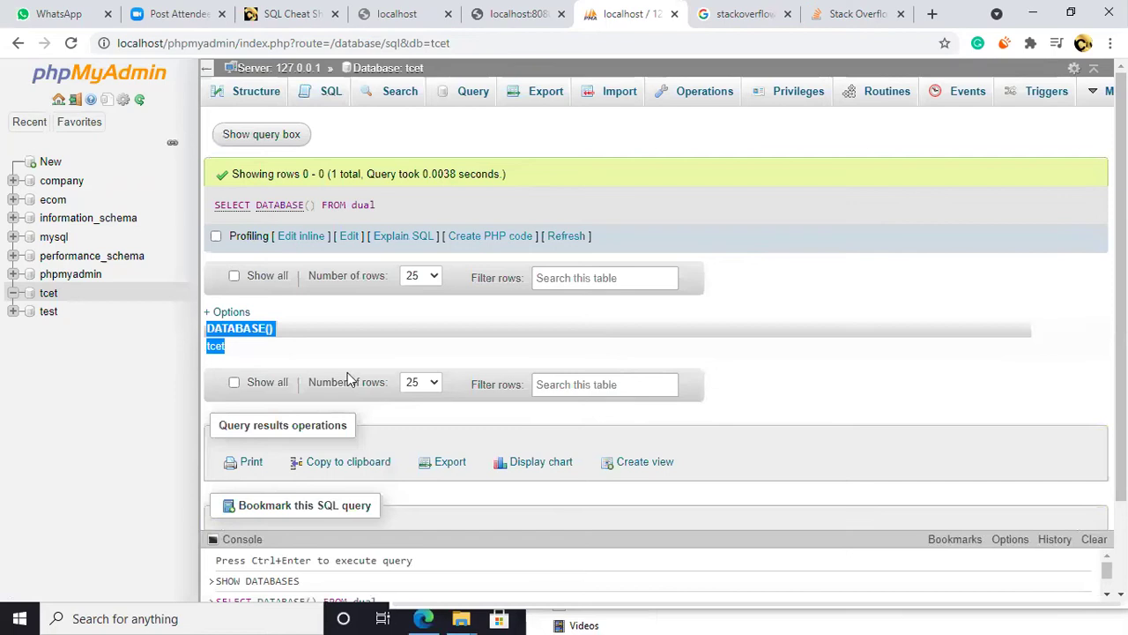
{"action": "left_click", "coordinate": [278, 355]}
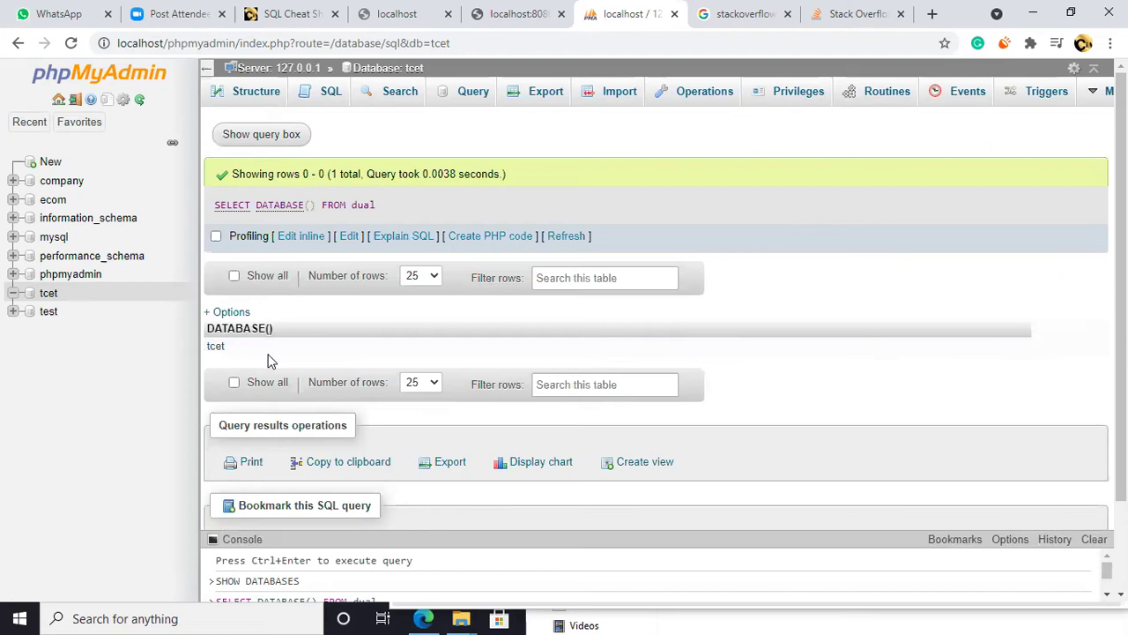
Run the query SHOW TABLES; on the tcet database and check its result message.
{"action": "left_click", "coordinate": [326, 95]}
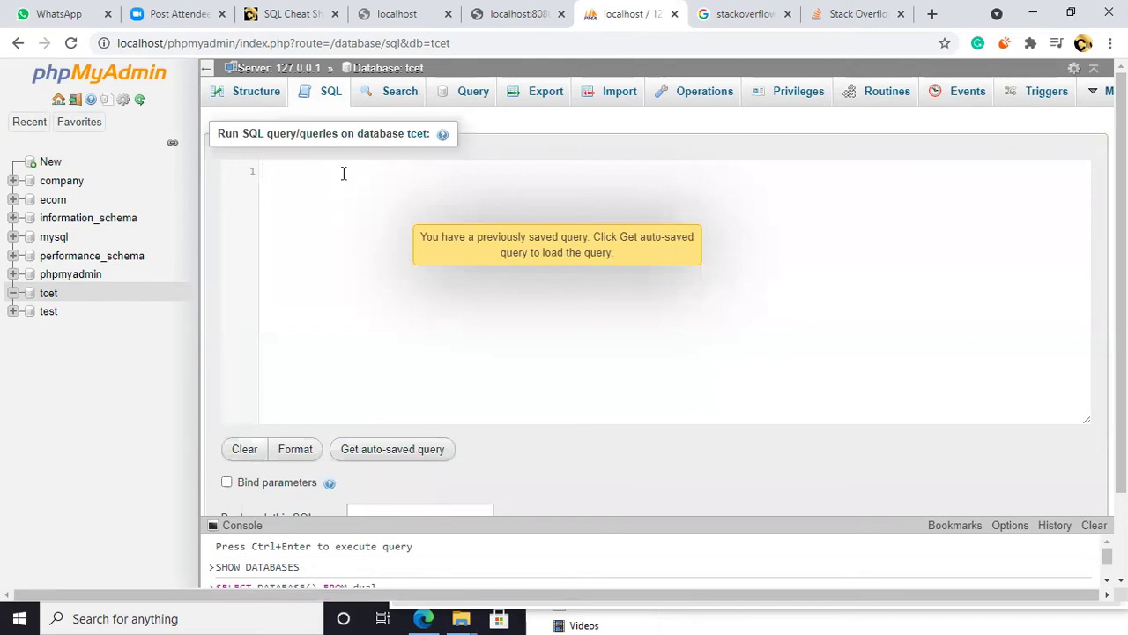
{"action": "type", "text": "SHOW TAB"}
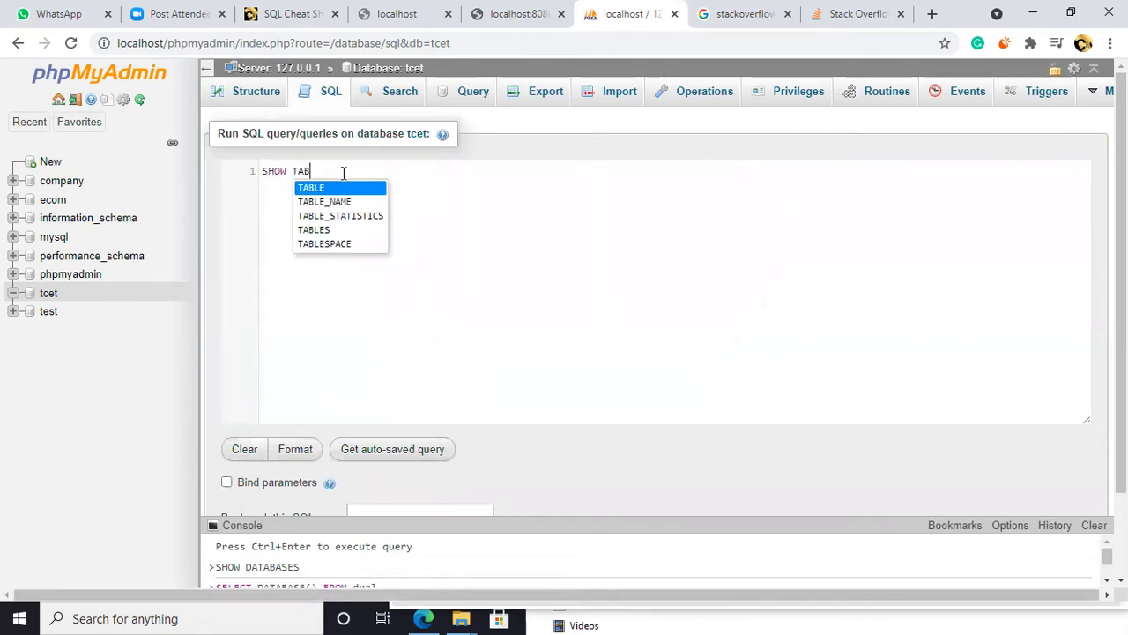
{"action": "type", "text": "LES;"}
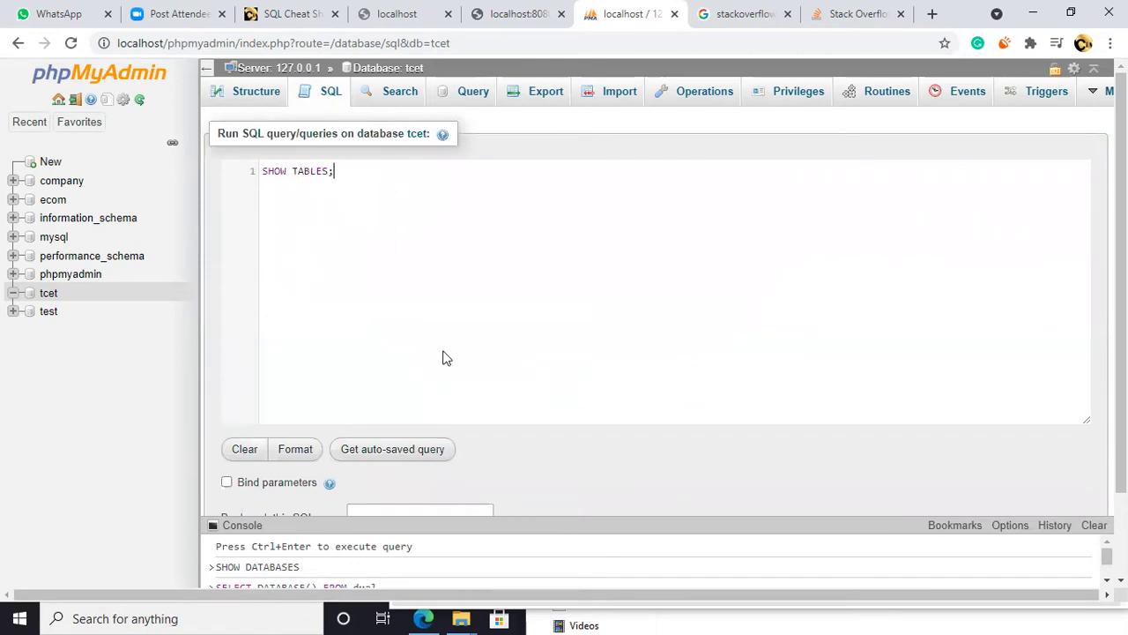
{"action": "scroll", "coordinate": [828, 344], "scroll_direction": "down", "scroll_amount": 2}
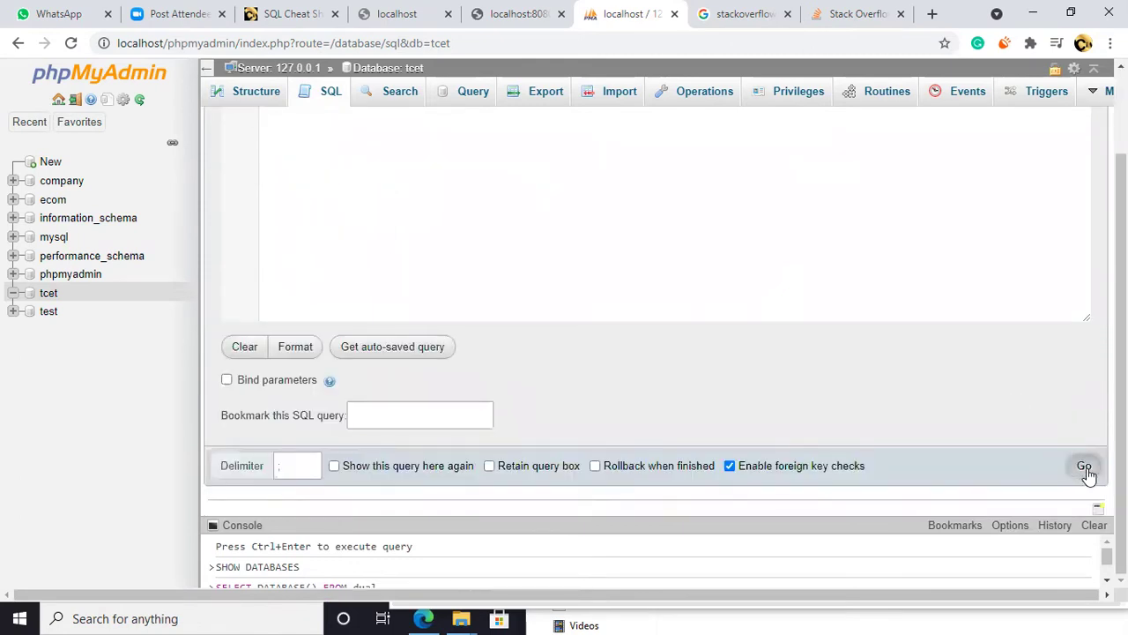
{"action": "left_click", "coordinate": [1086, 469]}
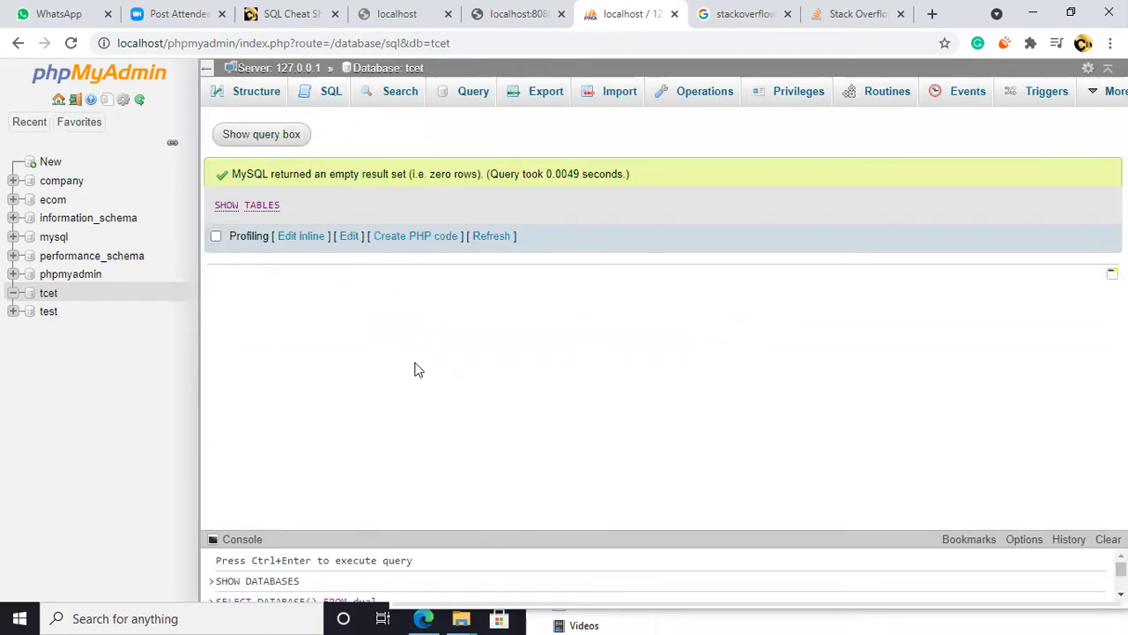
{"action": "left_click_drag", "start_coordinate": [431, 177], "coordinate": [477, 175]}
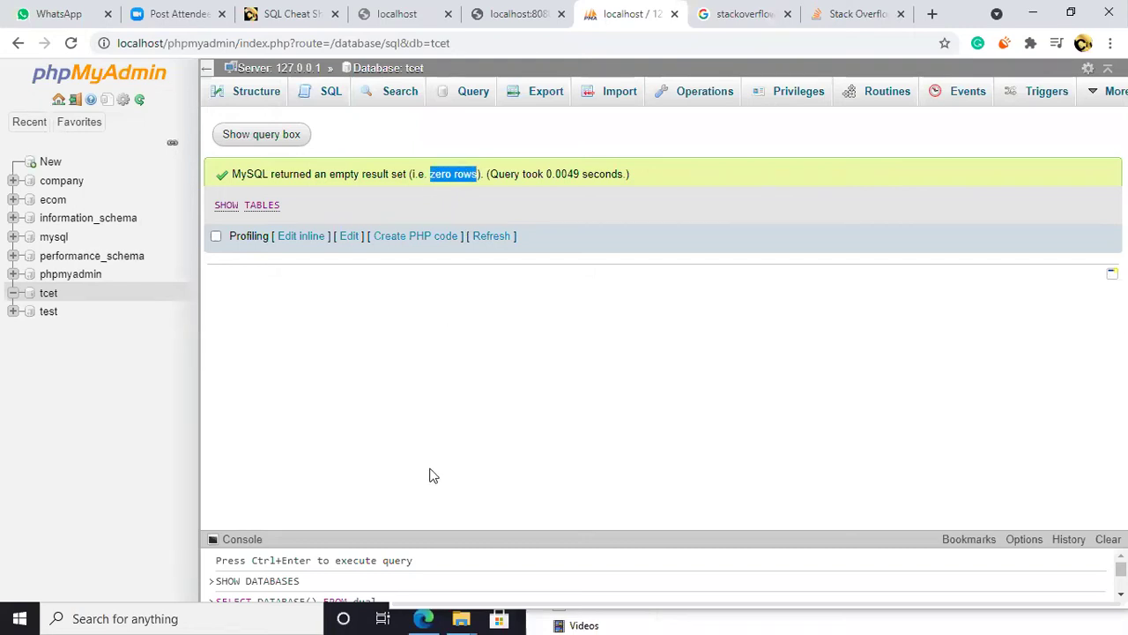
{"action": "left_click", "coordinate": [481, 433]}
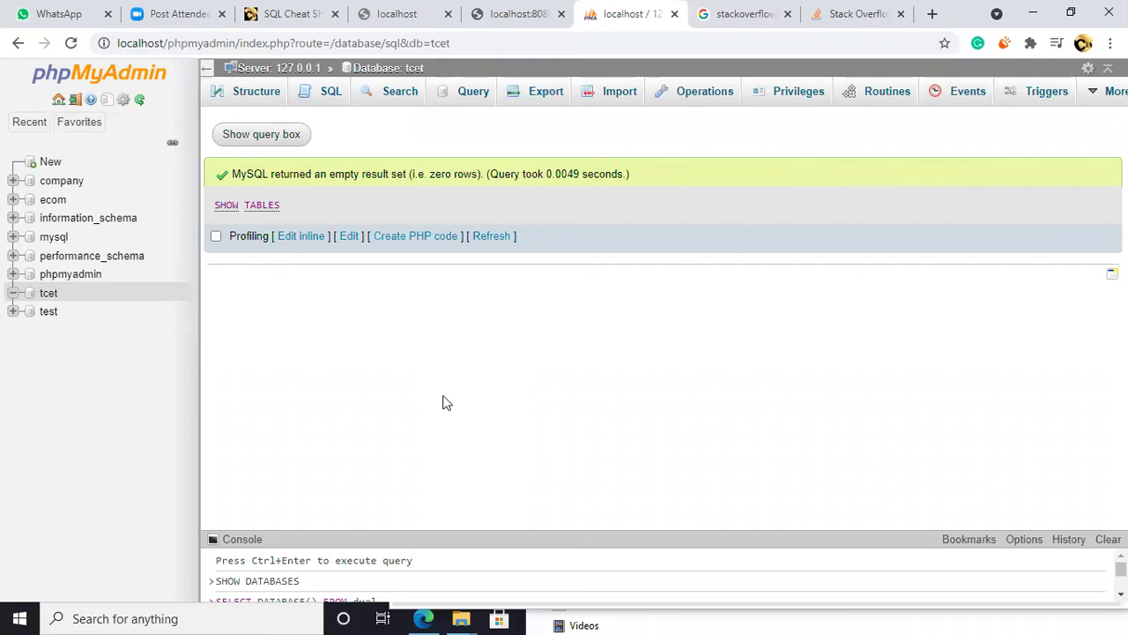
Start creating a table named users with 4 columns in the tcet database.
{"action": "left_click", "coordinate": [48, 295]}
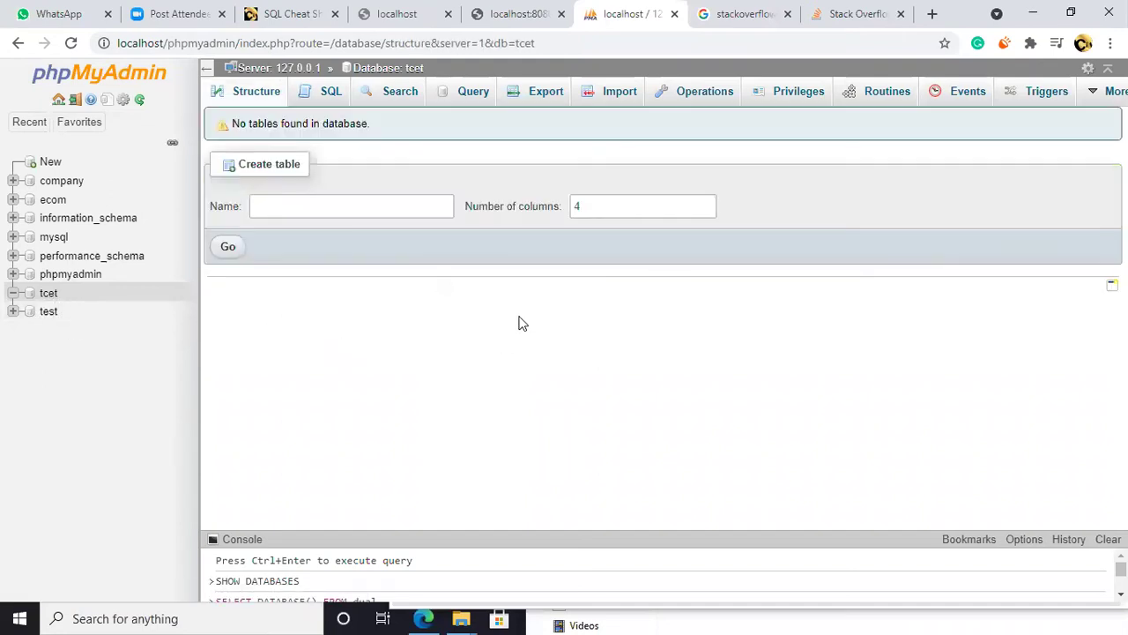
{"action": "left_click", "coordinate": [288, 208]}
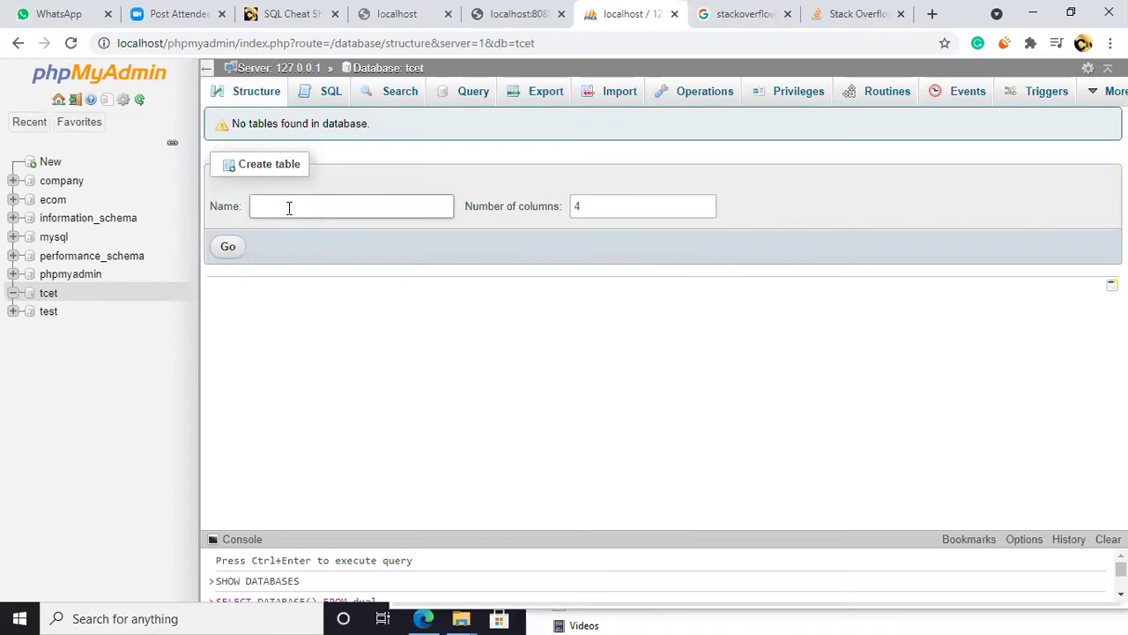
{"action": "left_click", "coordinate": [288, 208]}
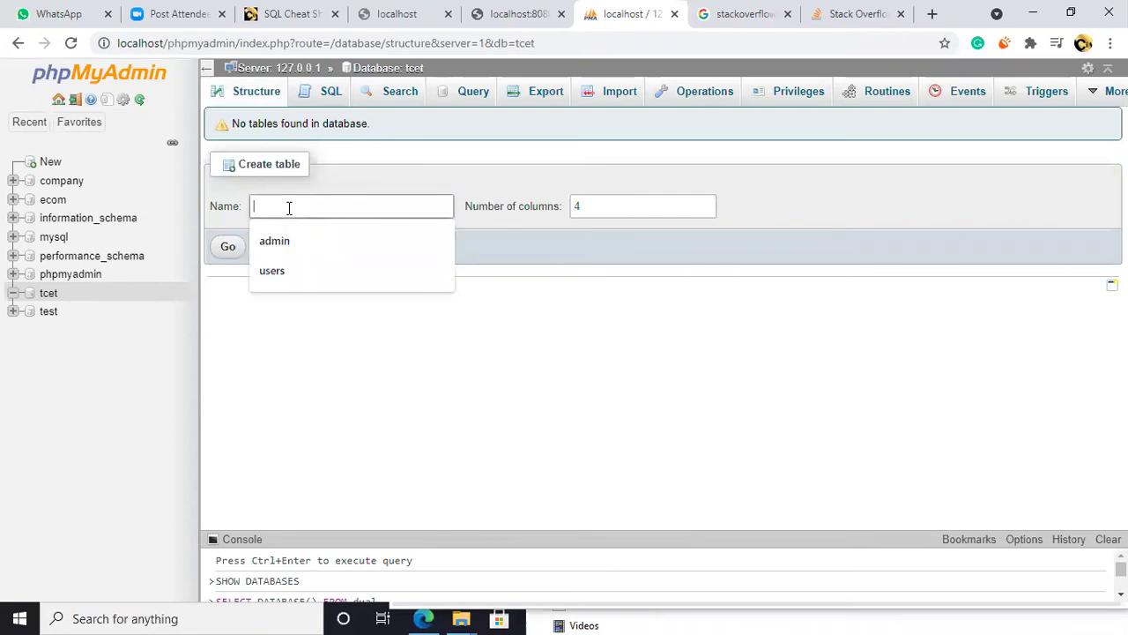
{"action": "key", "text": "Down"}
{"action": "key", "text": "Down"}
{"action": "key", "text": "Return"}
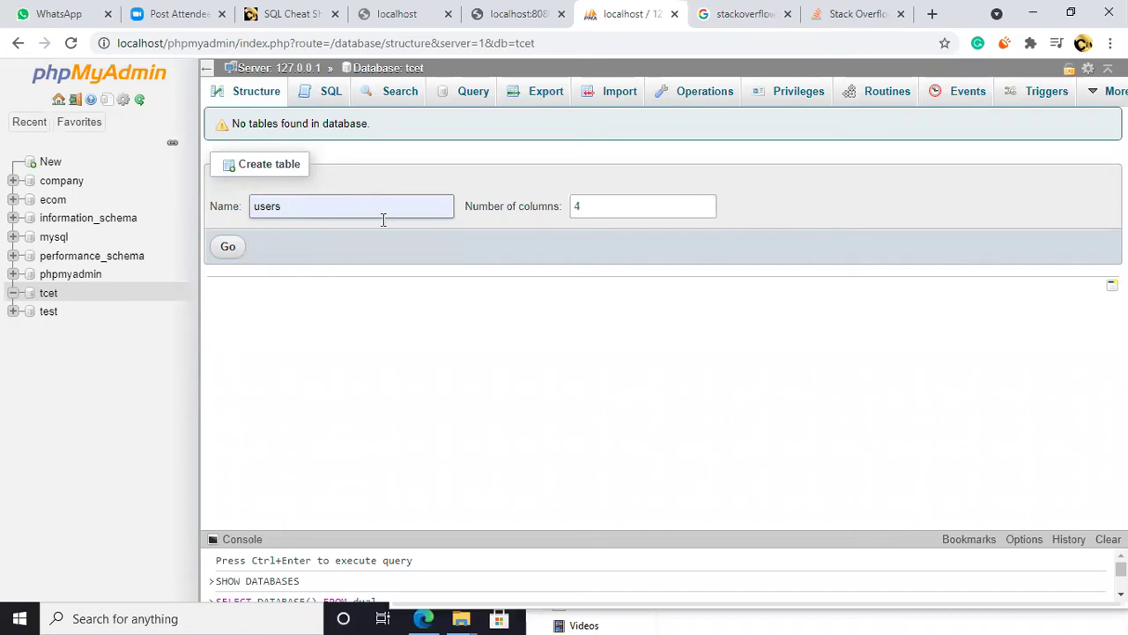
{"action": "left_click", "coordinate": [613, 205]}
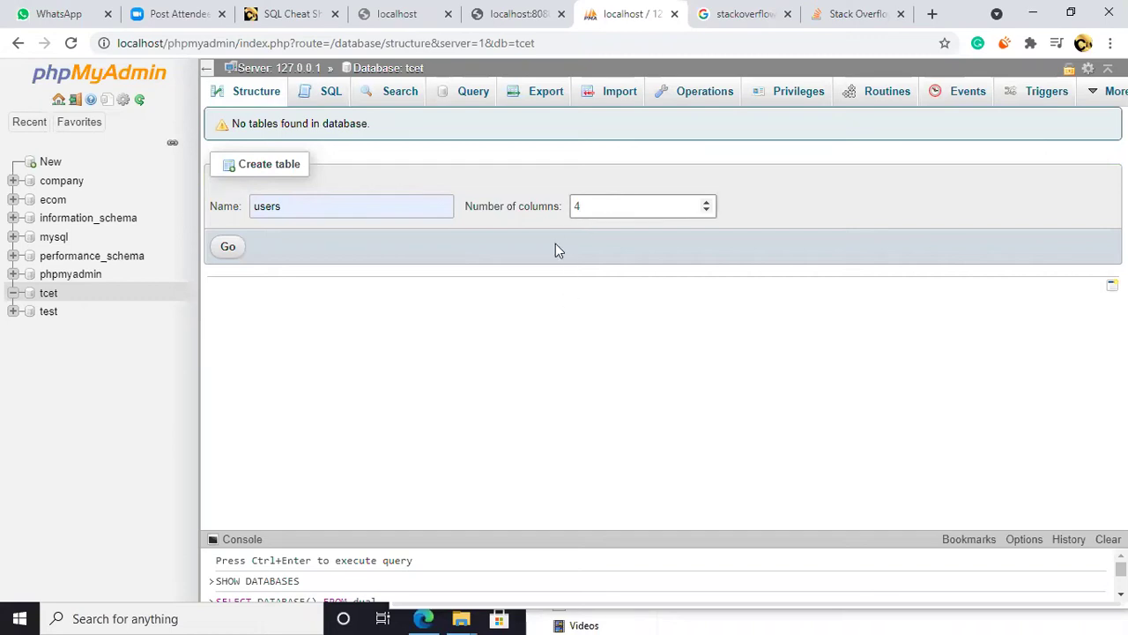
{"action": "left_click", "coordinate": [229, 249]}
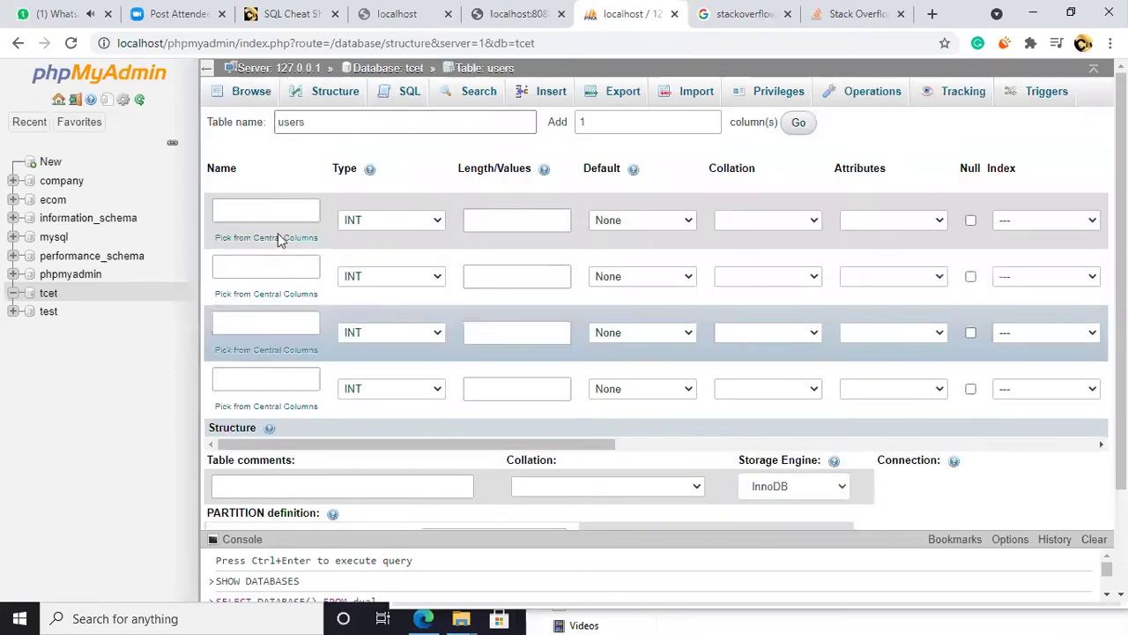
Name the four columns of the users table id, name, age and city.
{"action": "left_click", "coordinate": [259, 212]}
{"action": "type", "text": "id"}
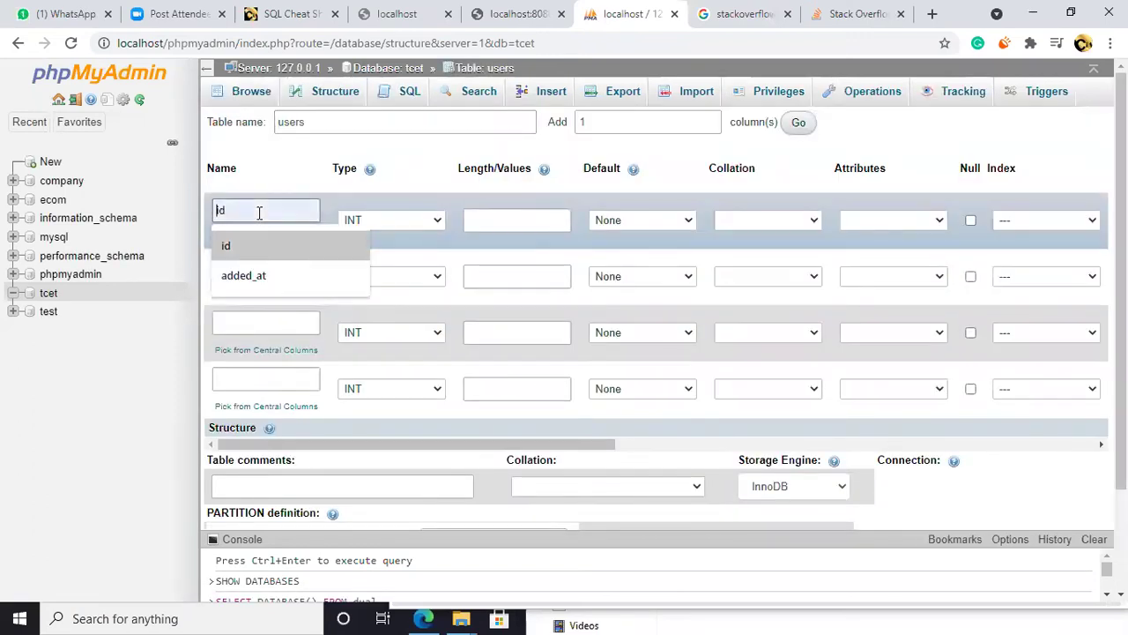
{"action": "left_click", "coordinate": [269, 267]}
{"action": "left_click", "coordinate": [249, 304]}
{"action": "left_click", "coordinate": [244, 325]}
{"action": "left_click", "coordinate": [232, 363]}
{"action": "left_click", "coordinate": [244, 380]}
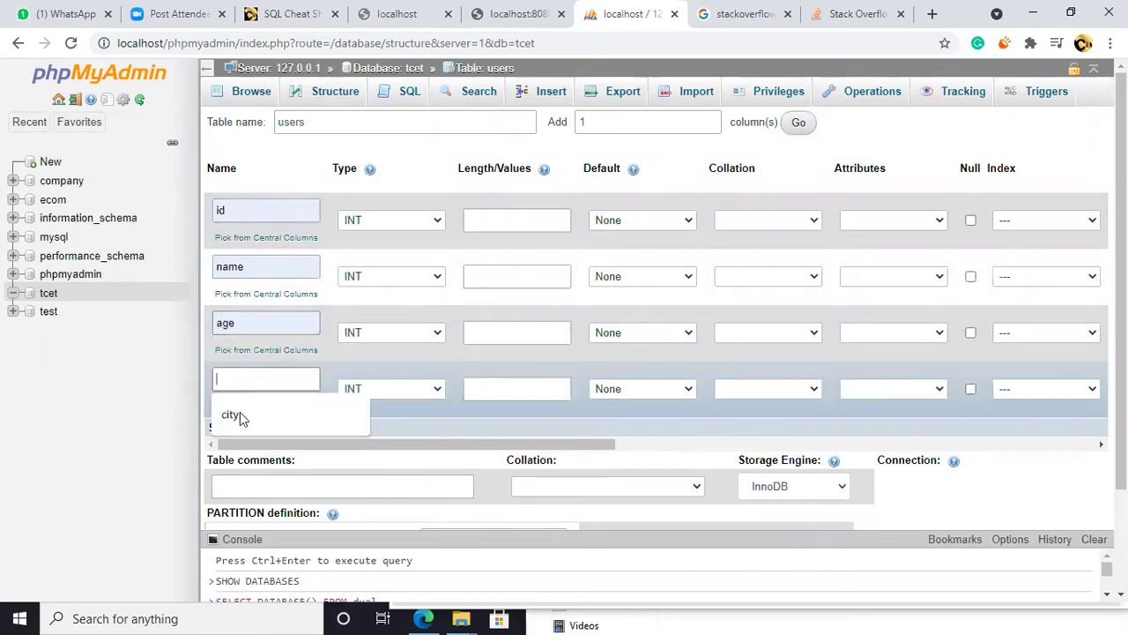
{"action": "left_click", "coordinate": [239, 416]}
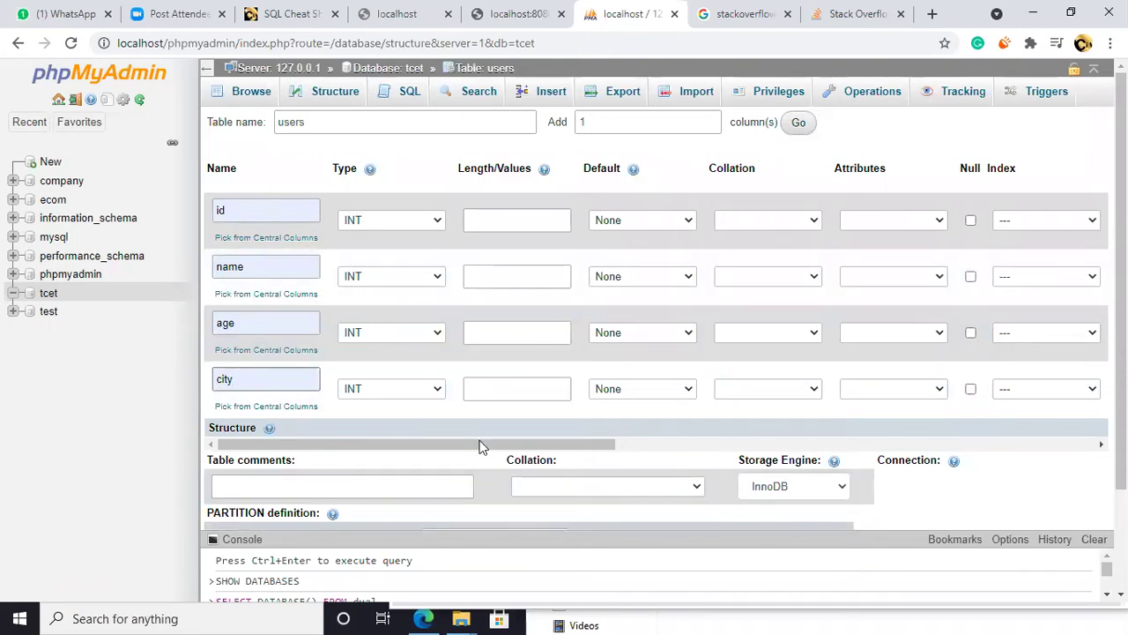
Make the id column auto-incrementing with a PRIMARY index, and collapse the database navigation tree.
{"action": "scroll", "coordinate": [828, 223], "scroll_direction": "right", "scroll_amount": 3}
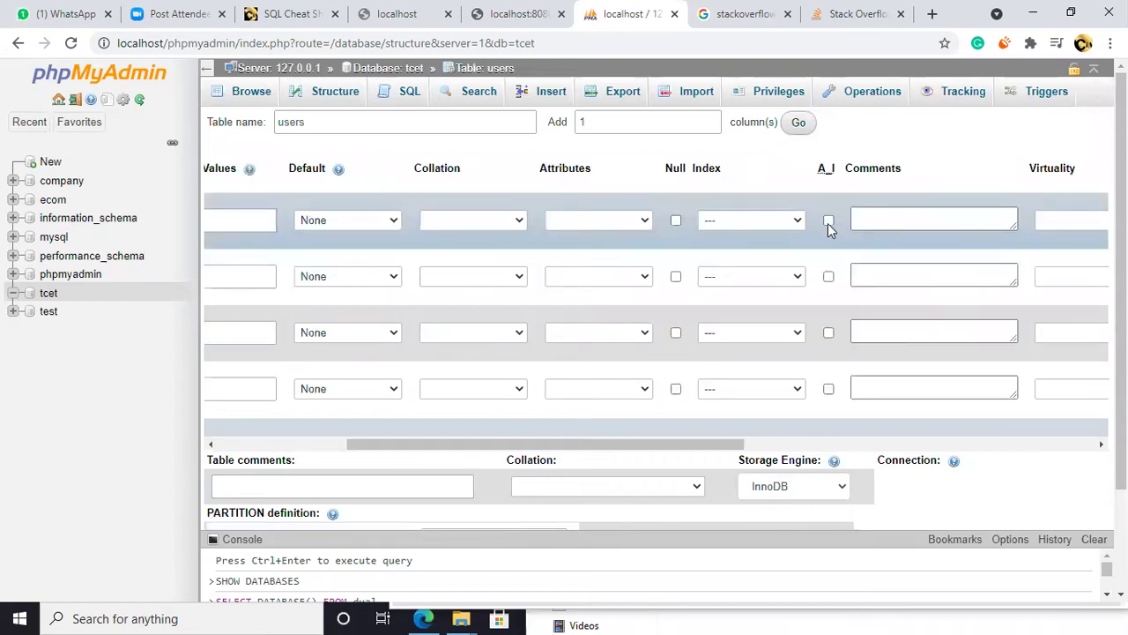
{"action": "left_click", "coordinate": [828, 222]}
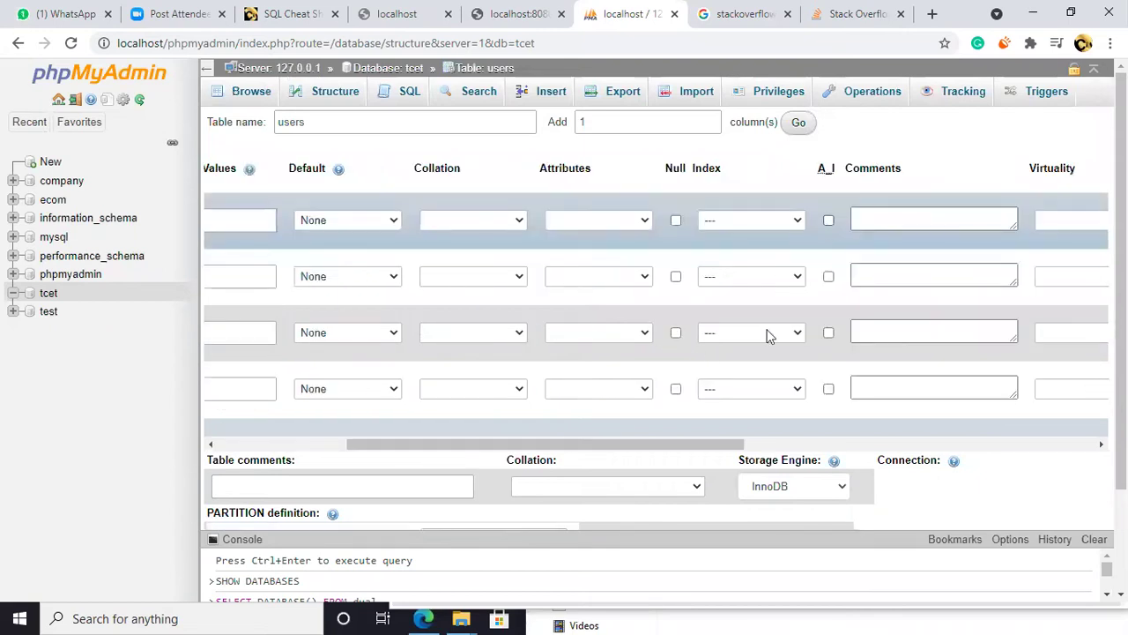
{"action": "left_click", "coordinate": [206, 74]}
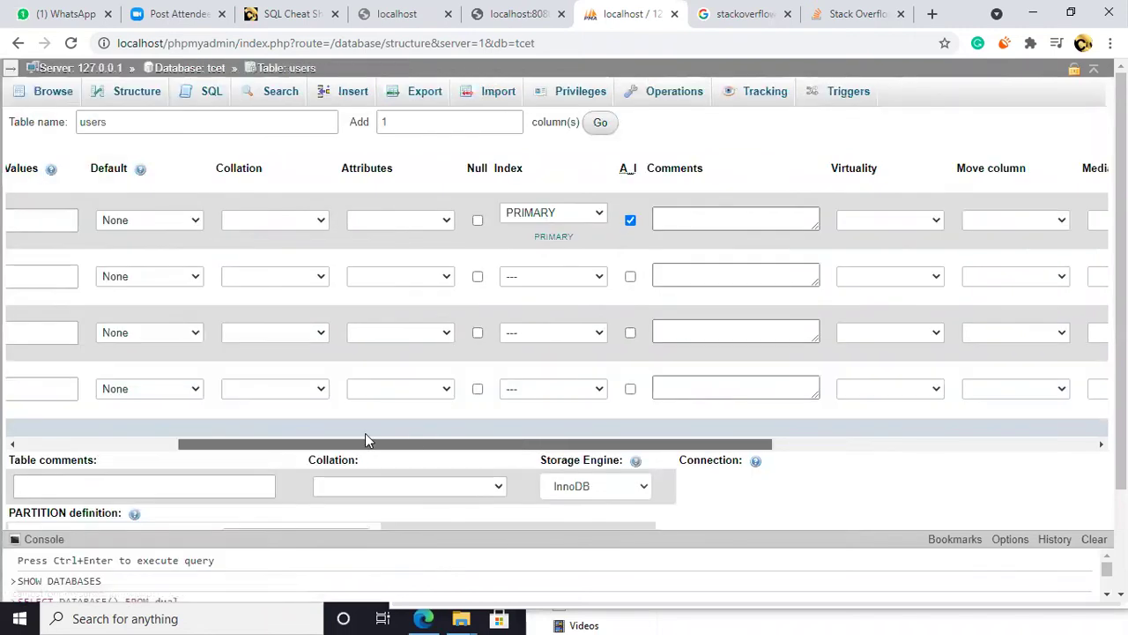
{"action": "left_click_drag", "start_coordinate": [340, 441], "coordinate": [182, 443]}
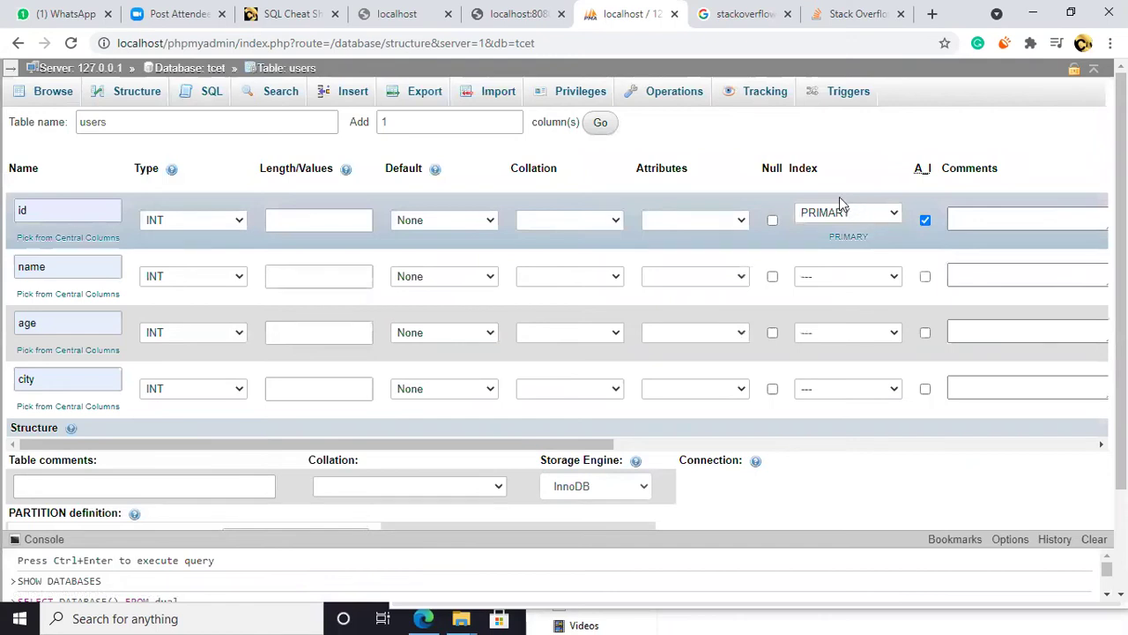
Set the name column's type to VARCHAR with a length of 100.
{"action": "left_click", "coordinate": [226, 281]}
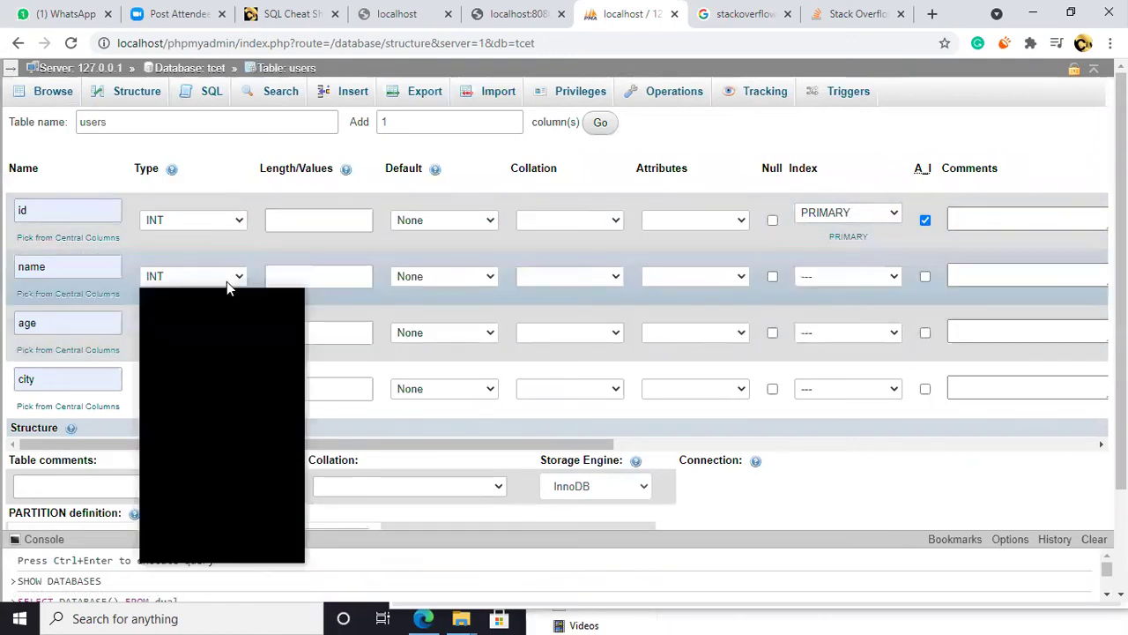
{"action": "left_click", "coordinate": [220, 310]}
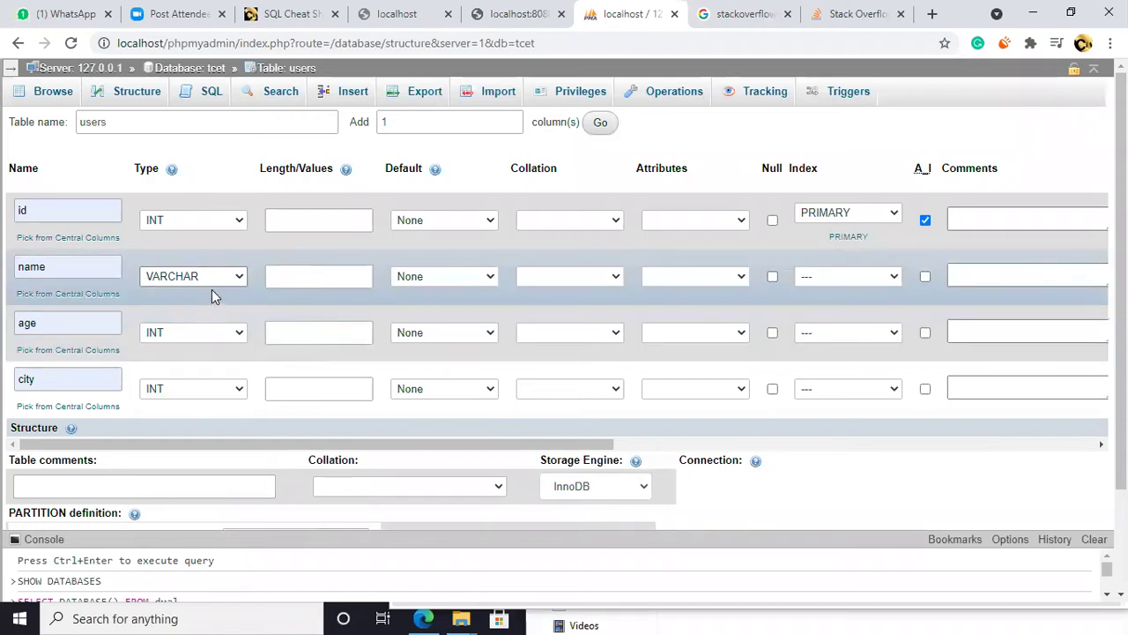
{"action": "left_click", "coordinate": [326, 277]}
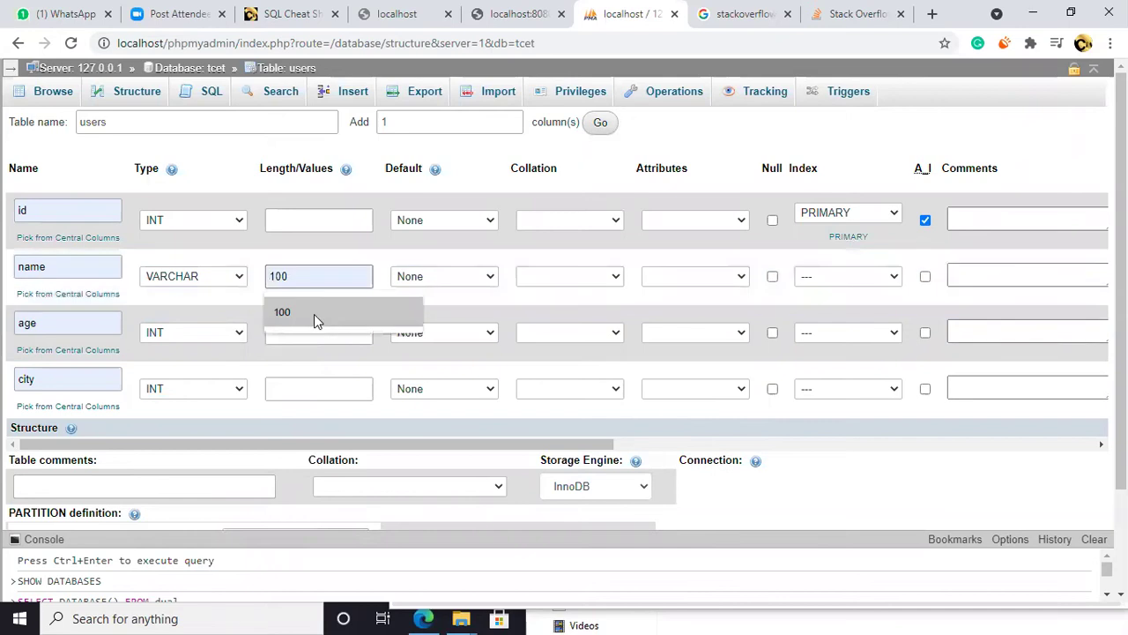
{"action": "left_click", "coordinate": [313, 314]}
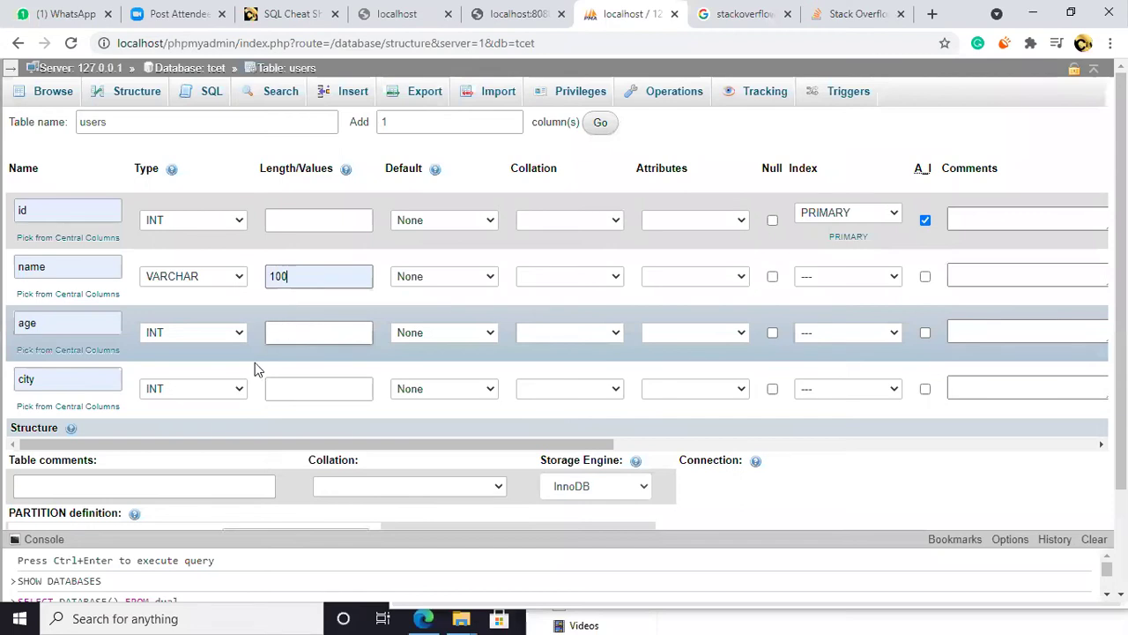
Set the city column's type to VARCHAR with a length of 200.
{"action": "left_click", "coordinate": [226, 388]}
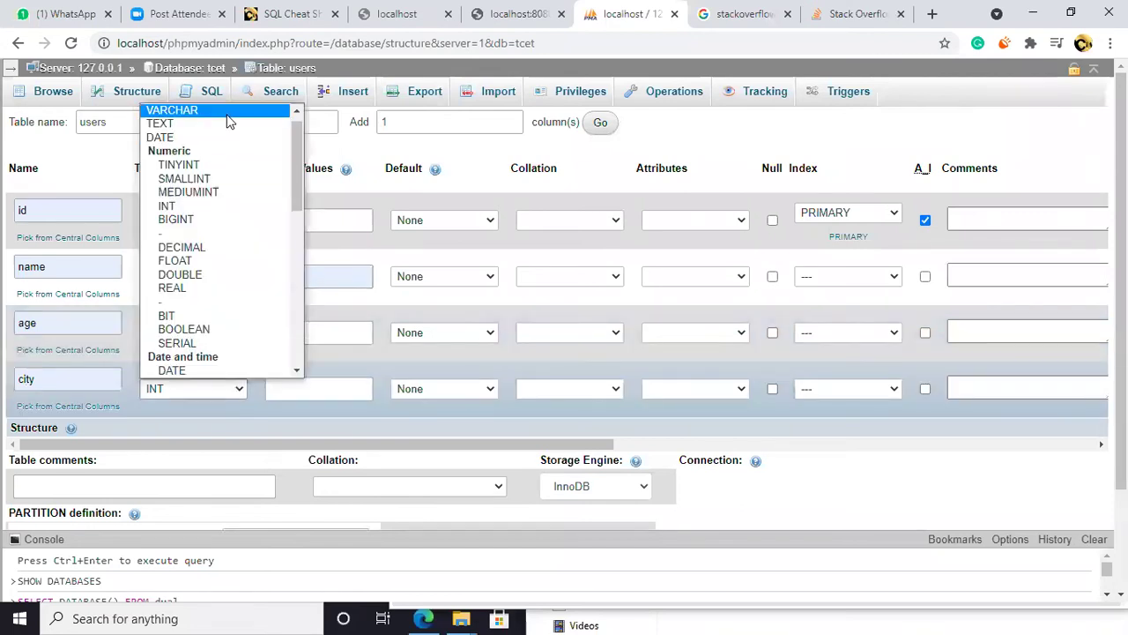
{"action": "left_click", "coordinate": [176, 111]}
{"action": "left_click", "coordinate": [275, 381]}
{"action": "left_click", "coordinate": [292, 431]}
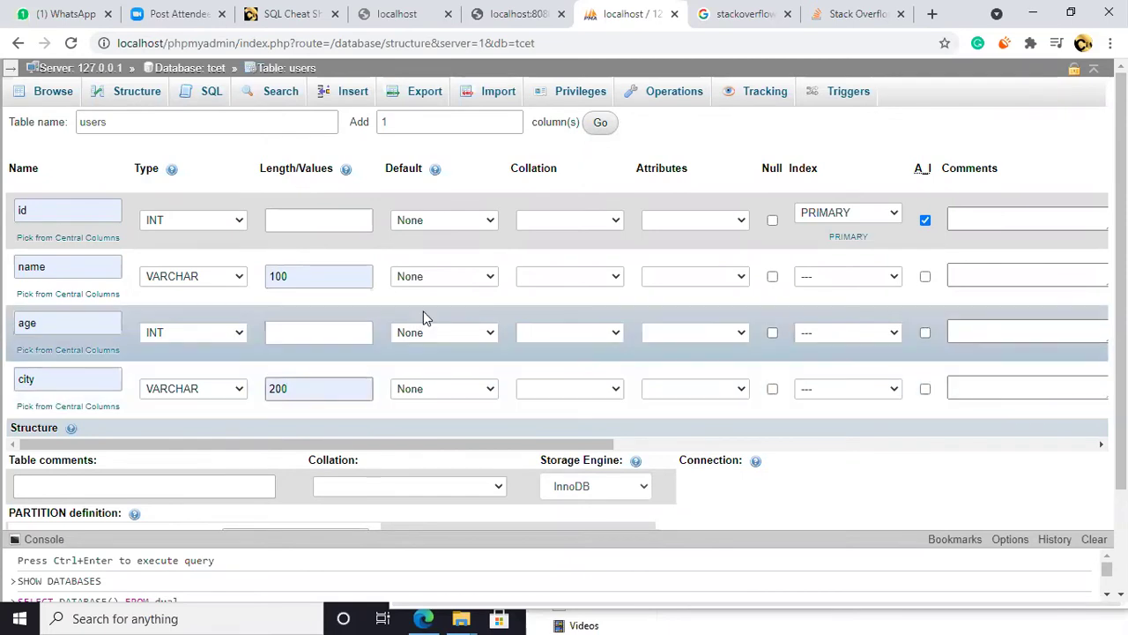
Preview the SQL for the users table, copy the whole CREATE TABLE statement and close the preview.
{"action": "scroll", "coordinate": [473, 327], "scroll_direction": "down", "scroll_amount": 3}
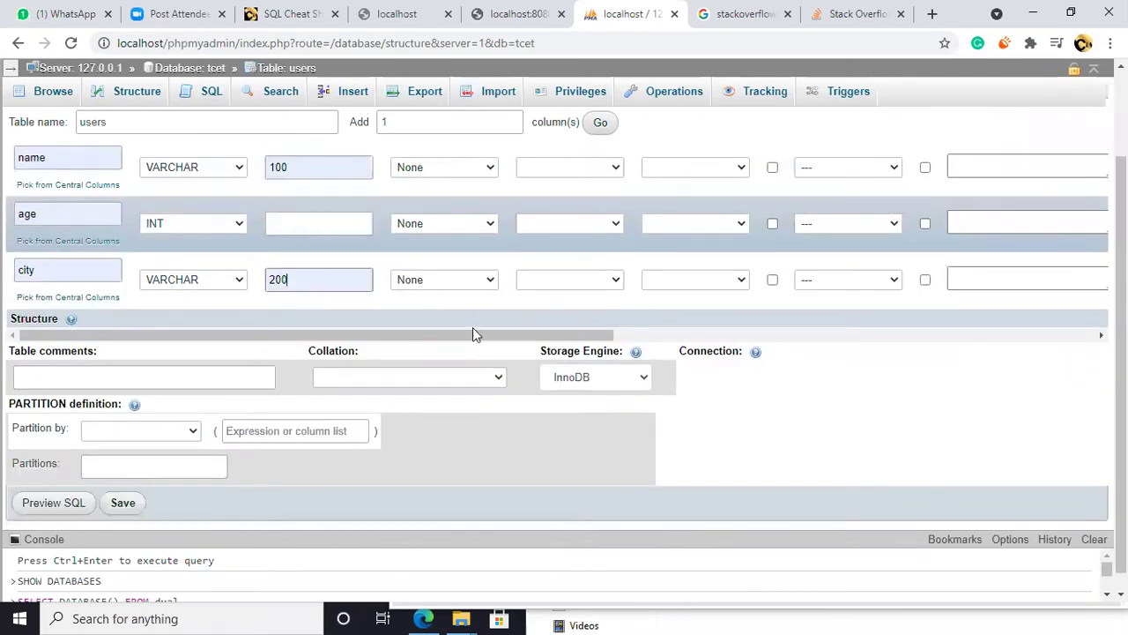
{"action": "left_click", "coordinate": [67, 491]}
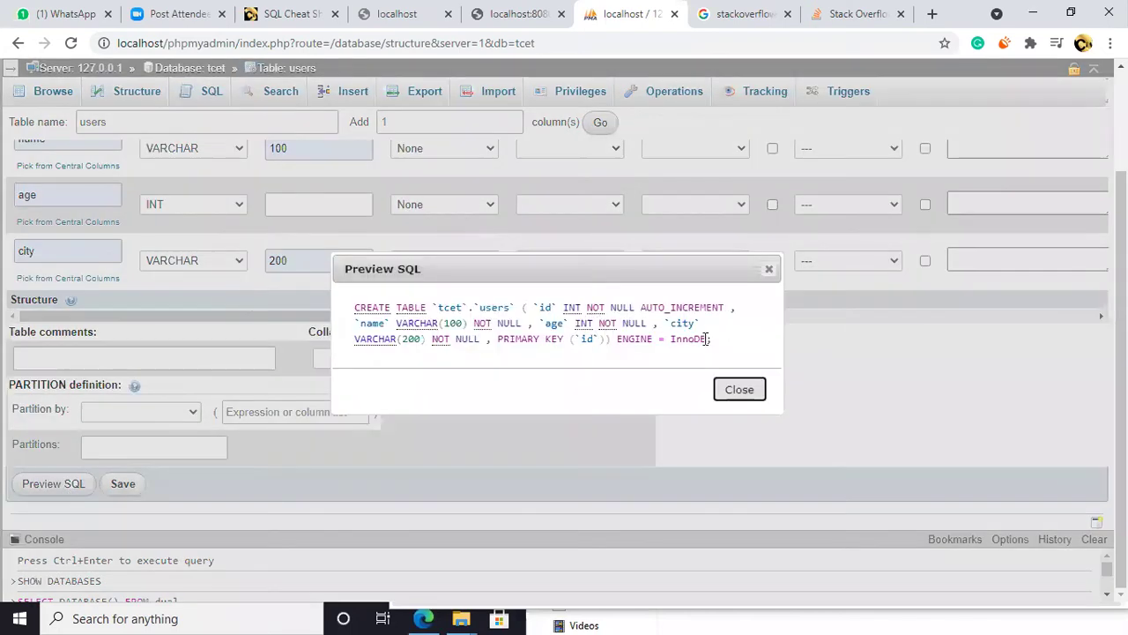
{"action": "left_click_drag", "start_coordinate": [710, 339], "coordinate": [354, 305]}
{"action": "left_click", "coordinate": [354, 304]}
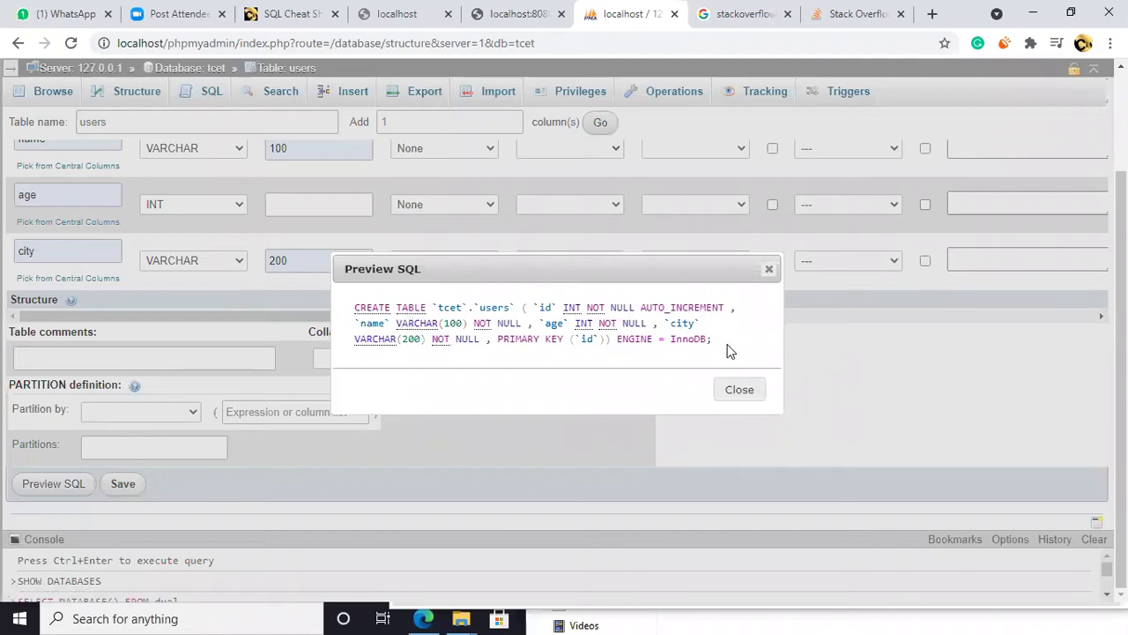
{"action": "left_click_drag", "start_coordinate": [723, 352], "coordinate": [357, 315]}
{"action": "key", "text": "ctrl+c"}
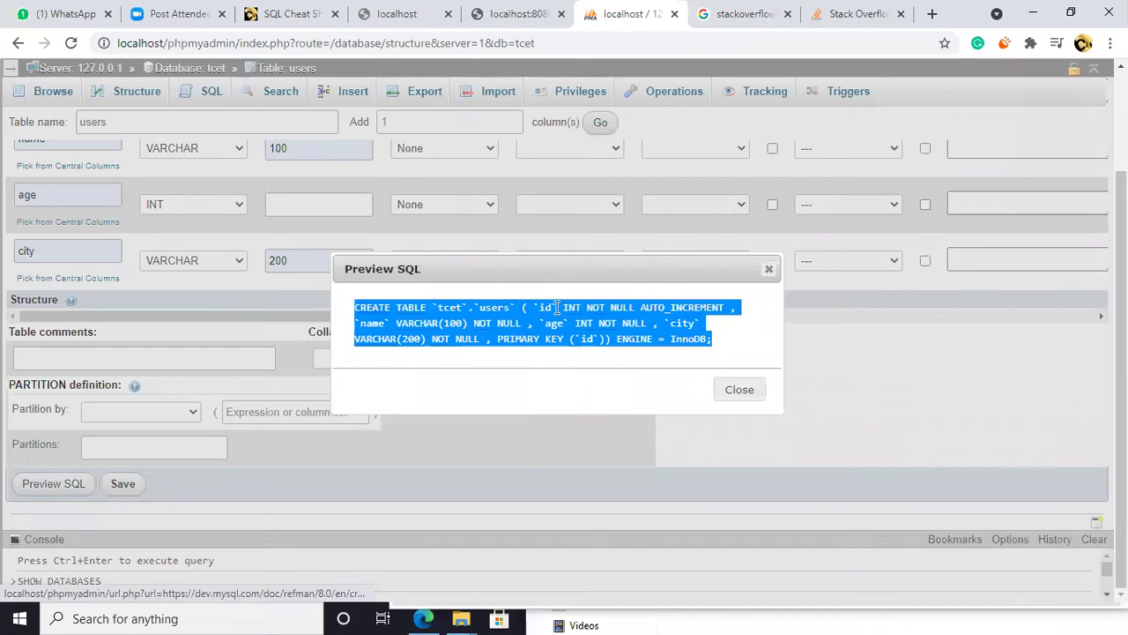
{"action": "left_click", "coordinate": [768, 269]}
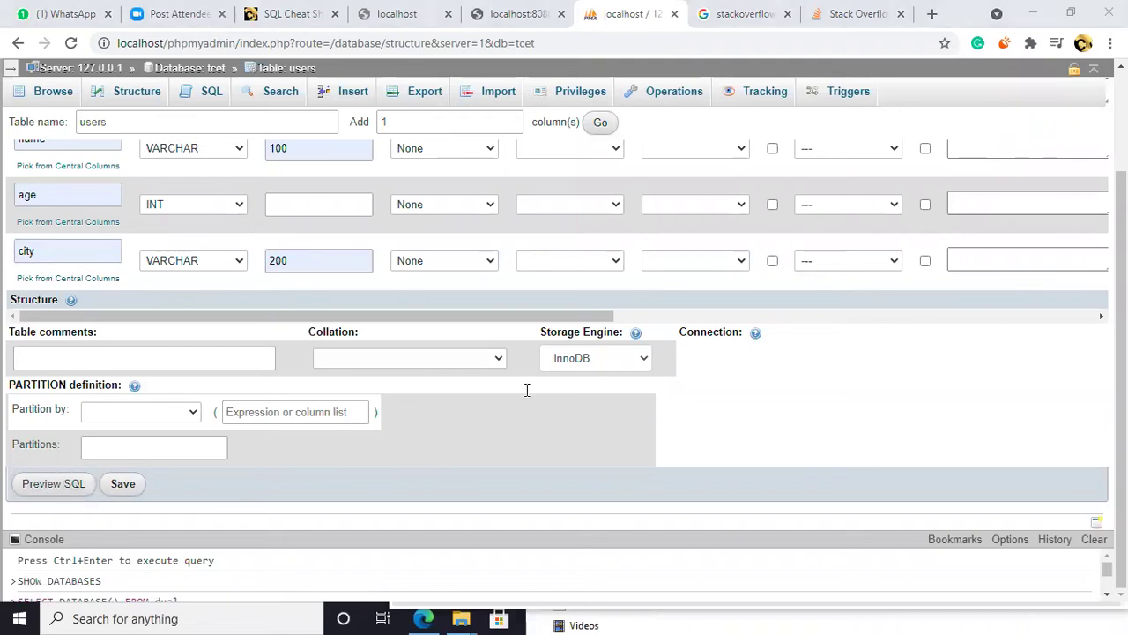
Switch to WhatsApp and send the copied CREATE TABLE statement to the SEM-3-ESD-B#2-CIRCUIT group.
{"action": "left_click", "coordinate": [49, 13]}
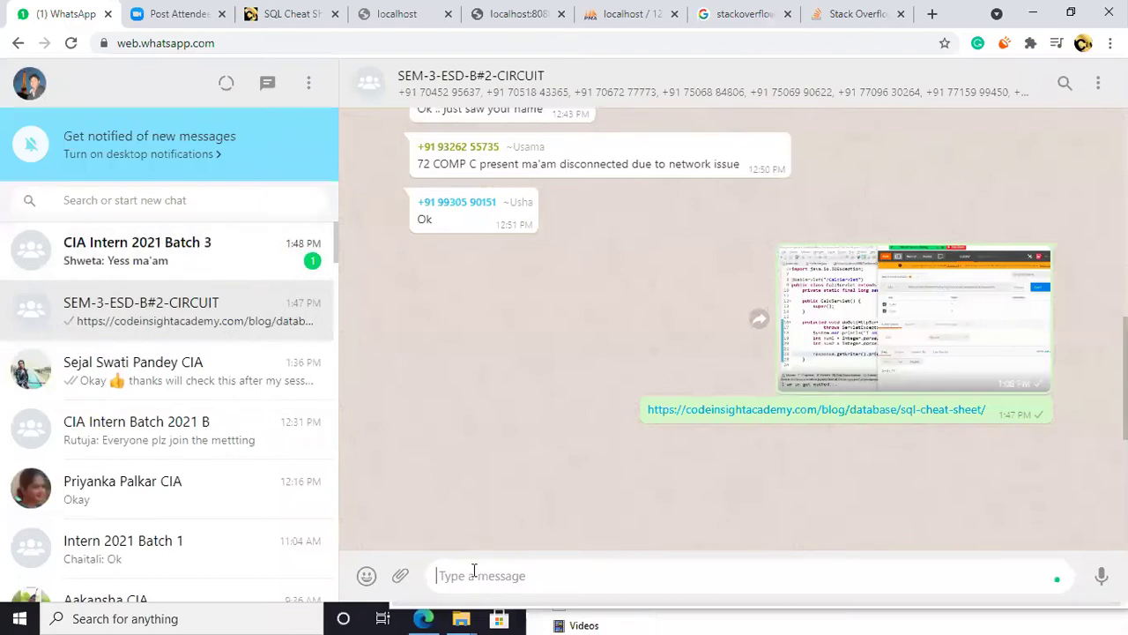
{"action": "key", "text": "ctrl+v"}
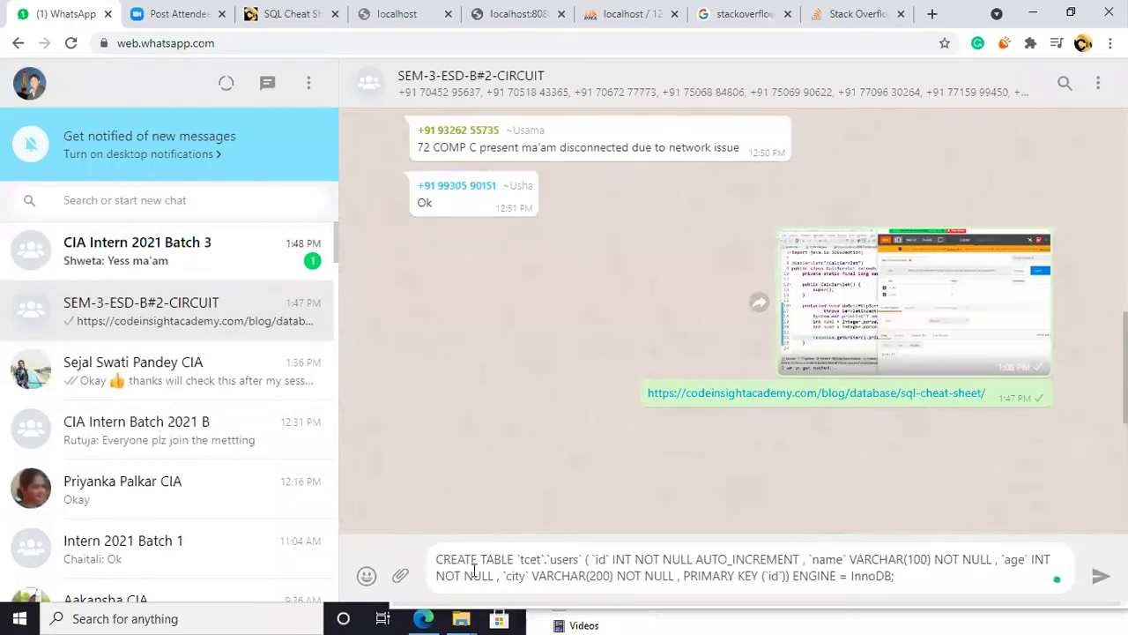
{"action": "key", "text": "Return"}
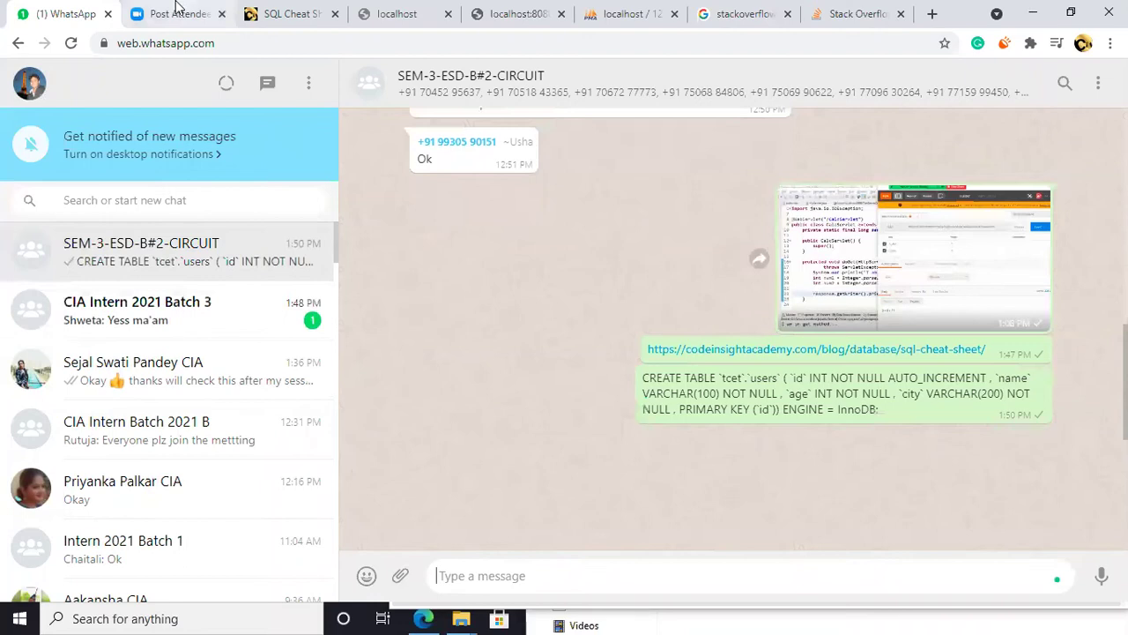
Return to phpMyAdmin, check the users column definitions and save the new table.
{"action": "left_click", "coordinate": [176, 14]}
{"action": "left_click", "coordinate": [397, 14]}
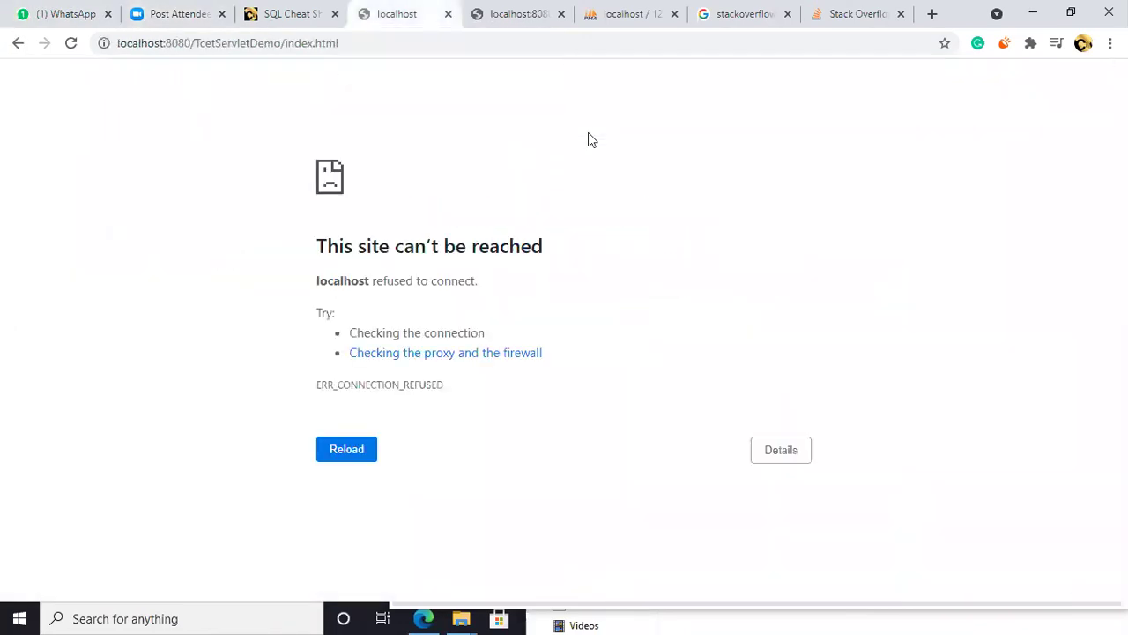
{"action": "key", "text": "ctrl+Tab"}
{"action": "key", "text": "ctrl+Tab"}
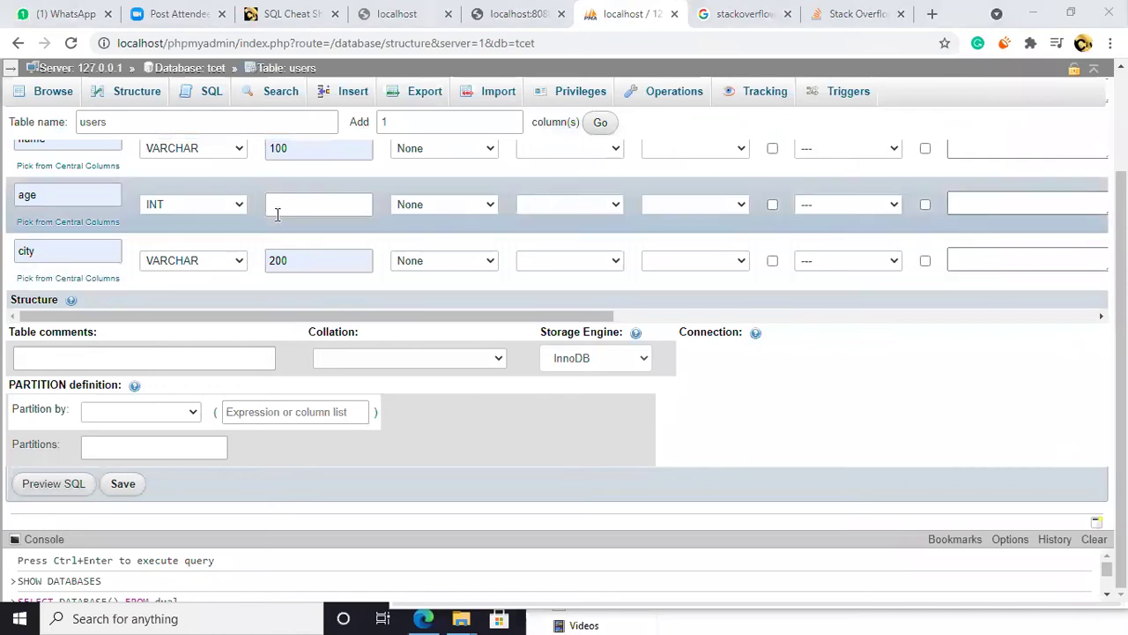
{"action": "scroll", "coordinate": [238, 220], "scroll_direction": "up", "scroll_amount": 2}
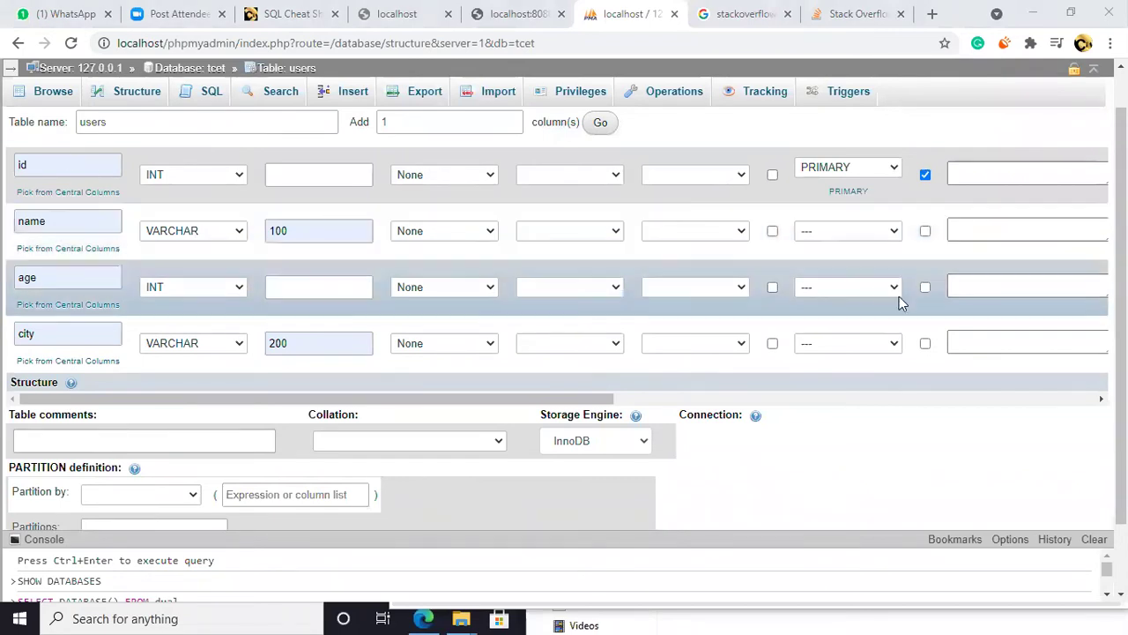
{"action": "scroll", "coordinate": [899, 296], "scroll_direction": "down", "scroll_amount": 2}
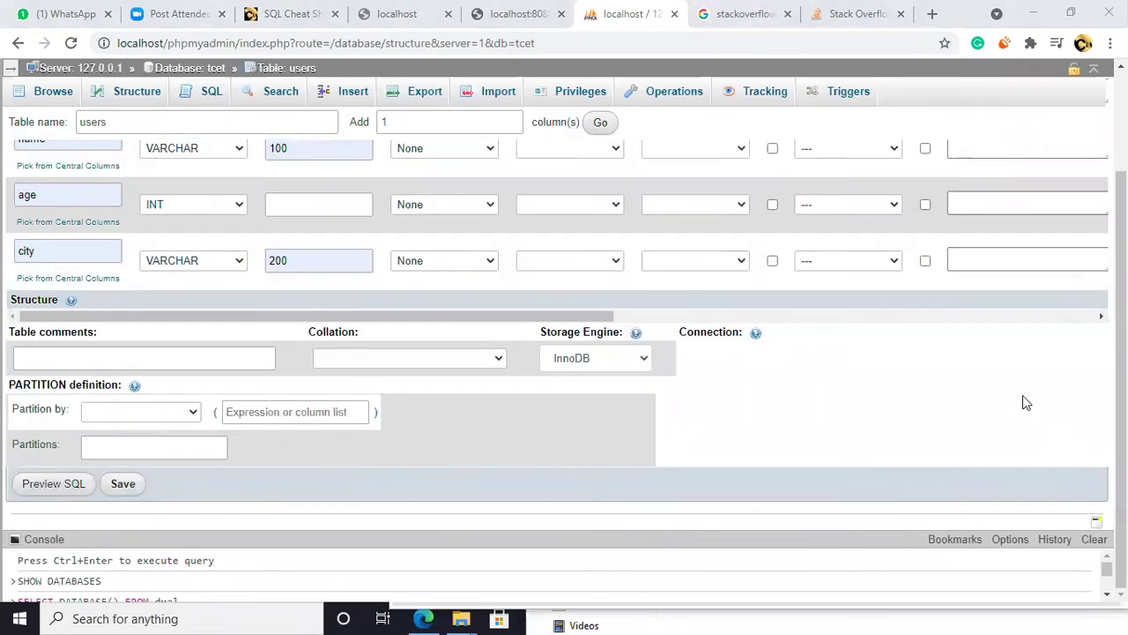
{"action": "left_click", "coordinate": [123, 484]}
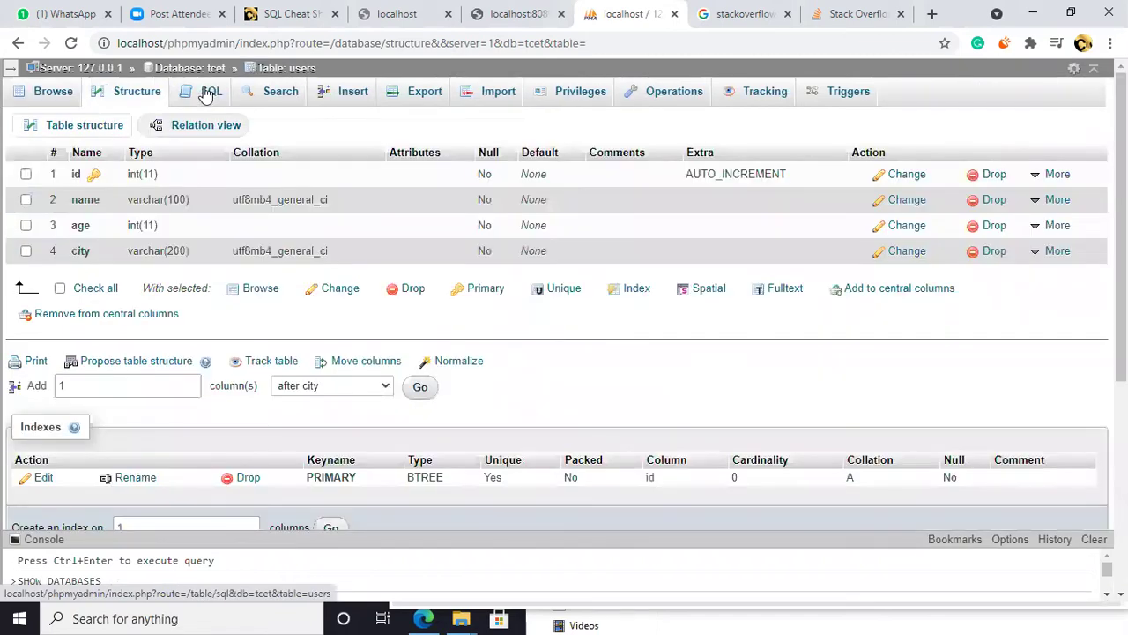
Run the SQL query SHOW TABLES; on the tcet database.
{"action": "left_click", "coordinate": [225, 126]}
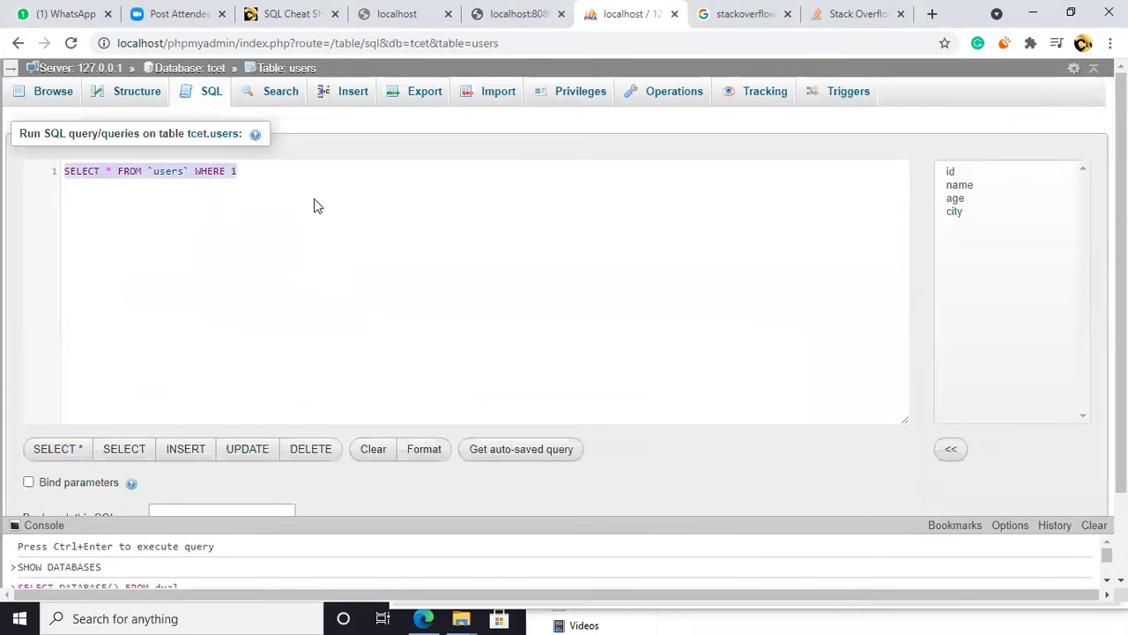
{"action": "type", "text": "SHOW TABLE"}
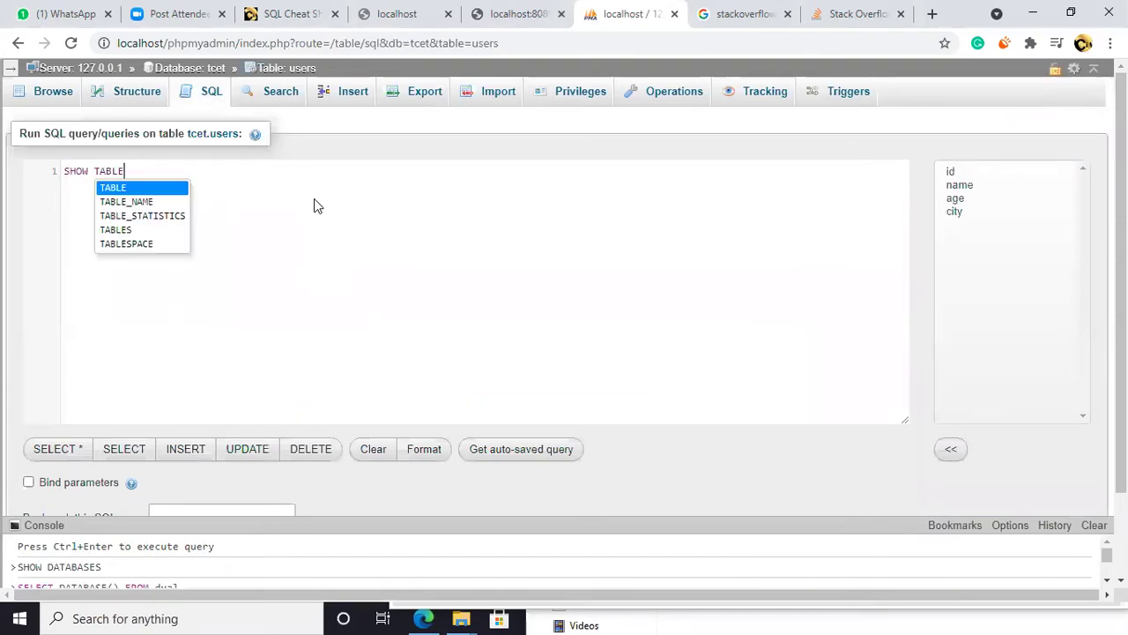
{"action": "type", "text": "S;"}
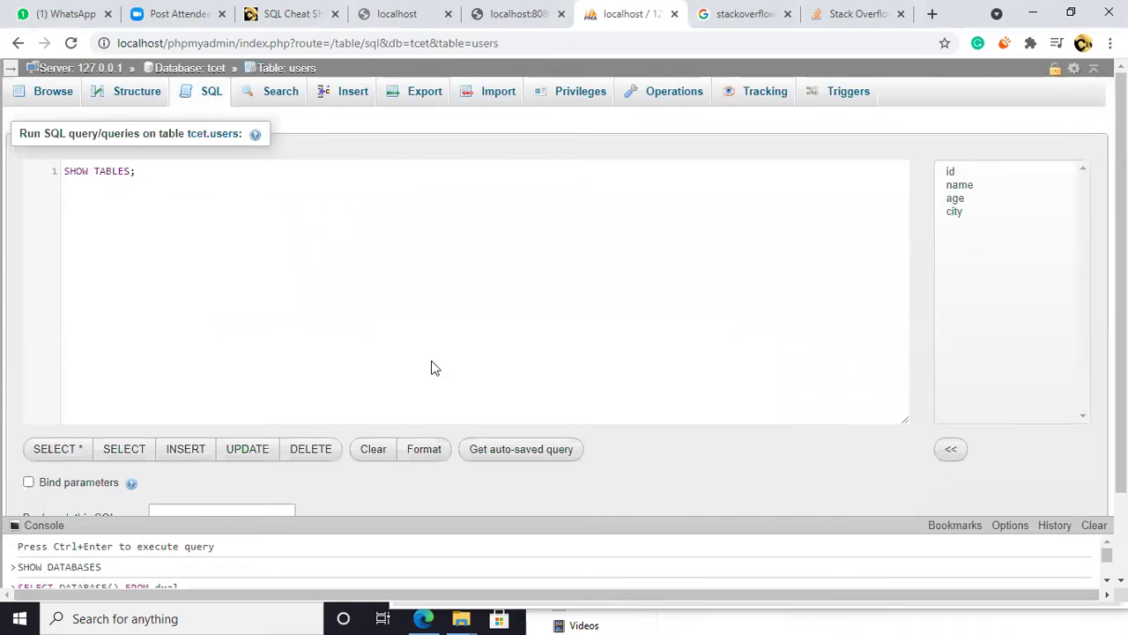
{"action": "scroll", "coordinate": [892, 365], "scroll_direction": "down", "scroll_amount": 1}
{"action": "left_click", "coordinate": [1089, 478]}
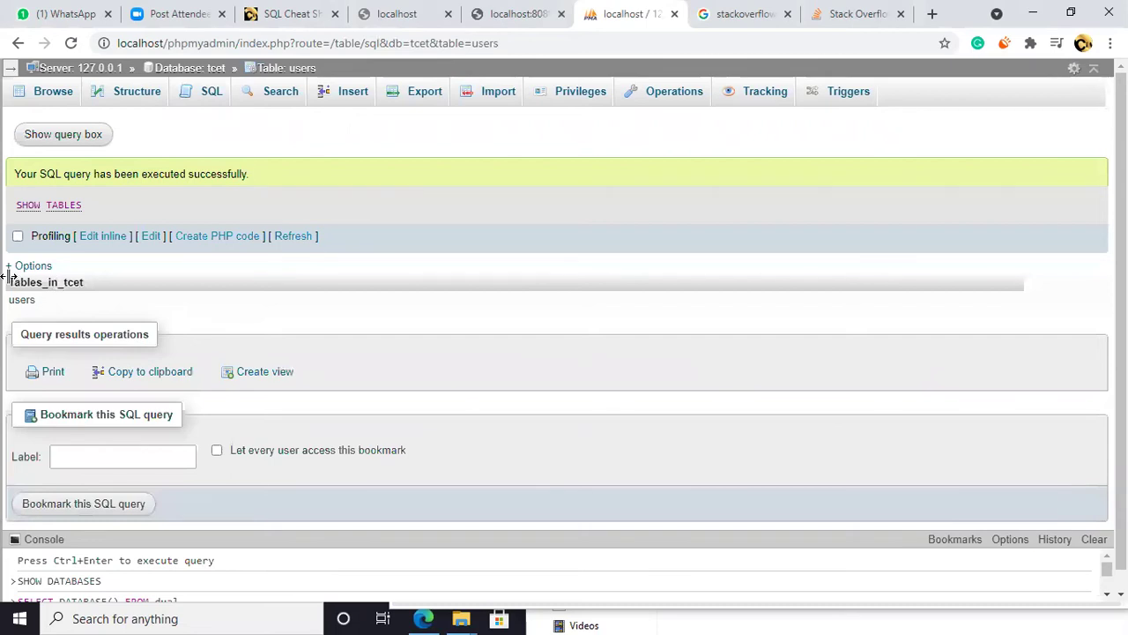
{"action": "key", "text": "ctrl+a"}
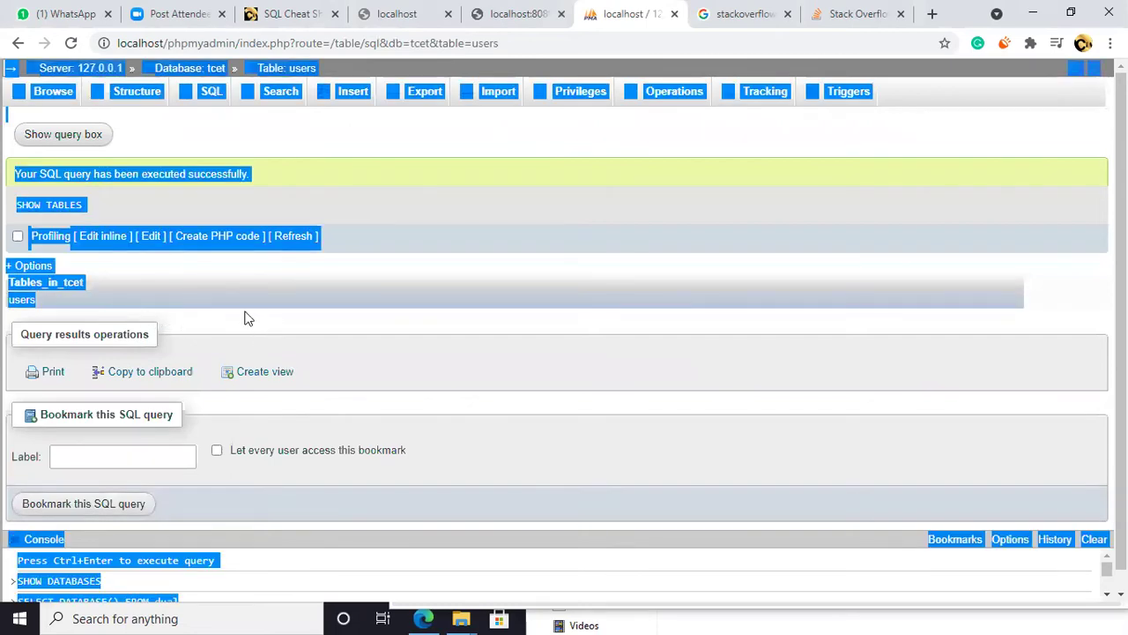
{"action": "left_click", "coordinate": [82, 282]}
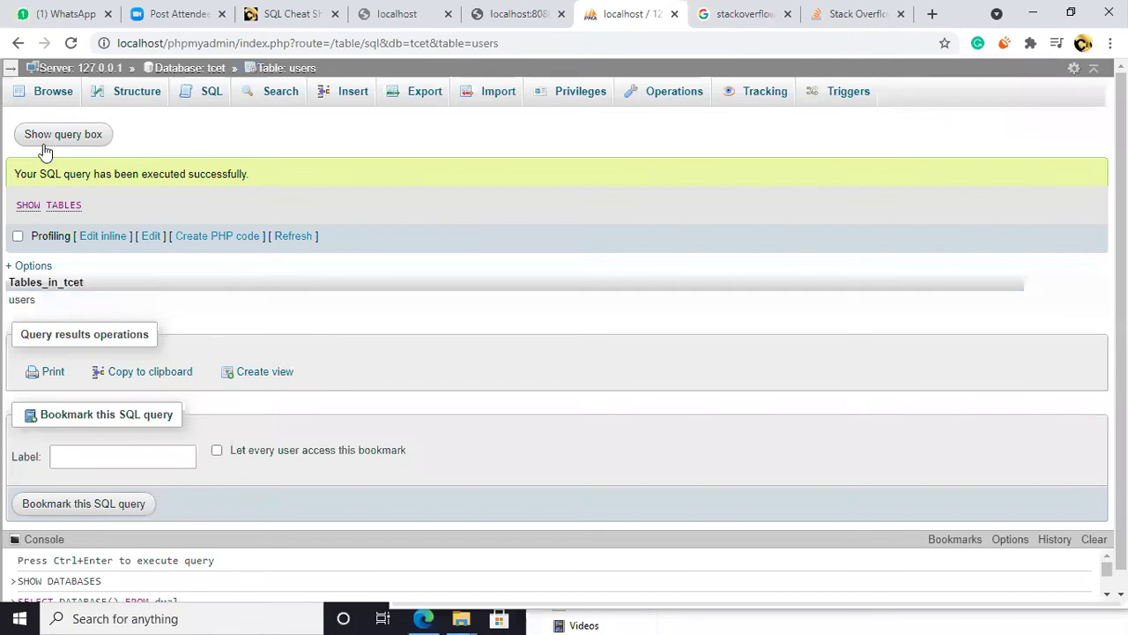
Browse the users table and fill in a new row with a person's first name, age 20 and city Mumbai, leaving id blank.
{"action": "left_click", "coordinate": [305, 71]}
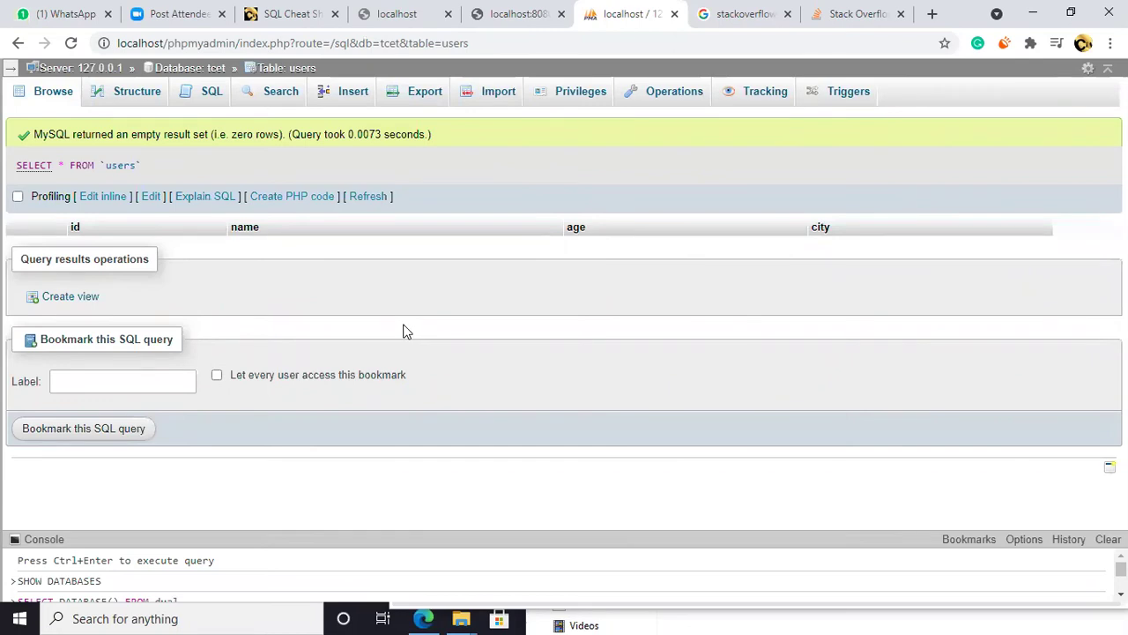
{"action": "left_click", "coordinate": [350, 102]}
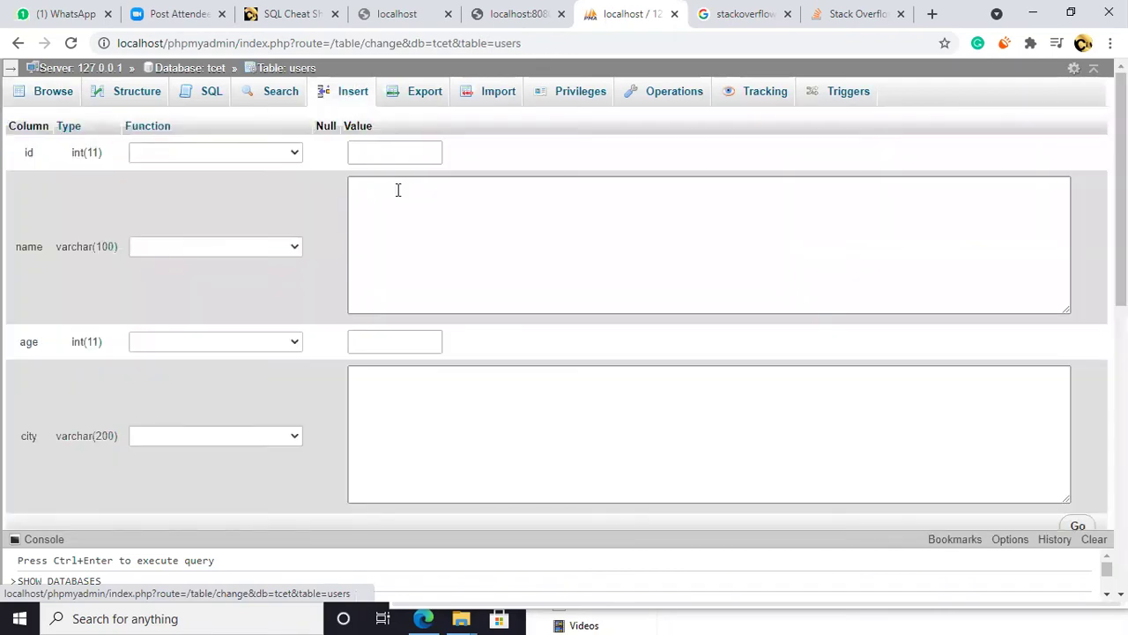
{"action": "left_click", "coordinate": [427, 198]}
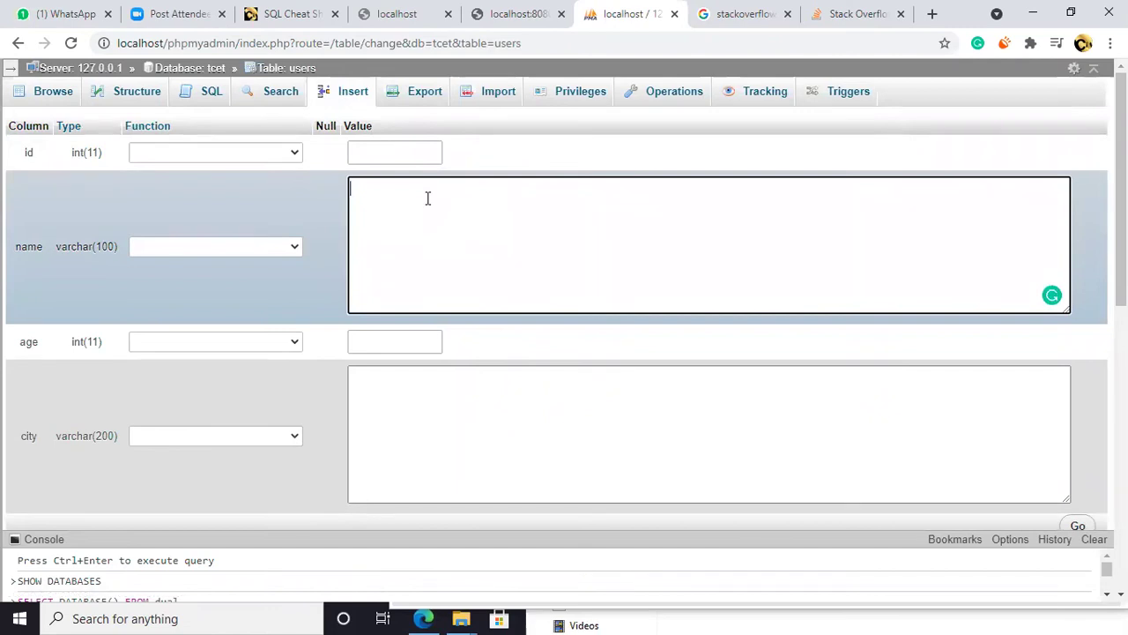
{"action": "type", "text": "Anurag"}
{"action": "scroll", "coordinate": [414, 260], "scroll_direction": "down", "scroll_amount": 1}
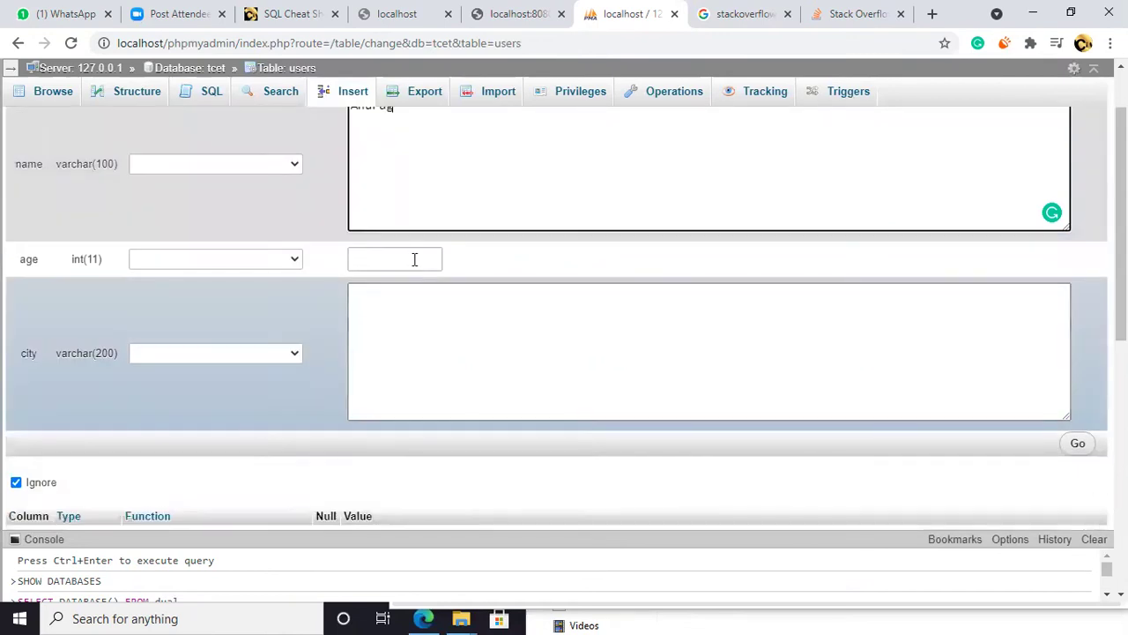
{"action": "left_click", "coordinate": [415, 259]}
{"action": "type", "text": "20"}
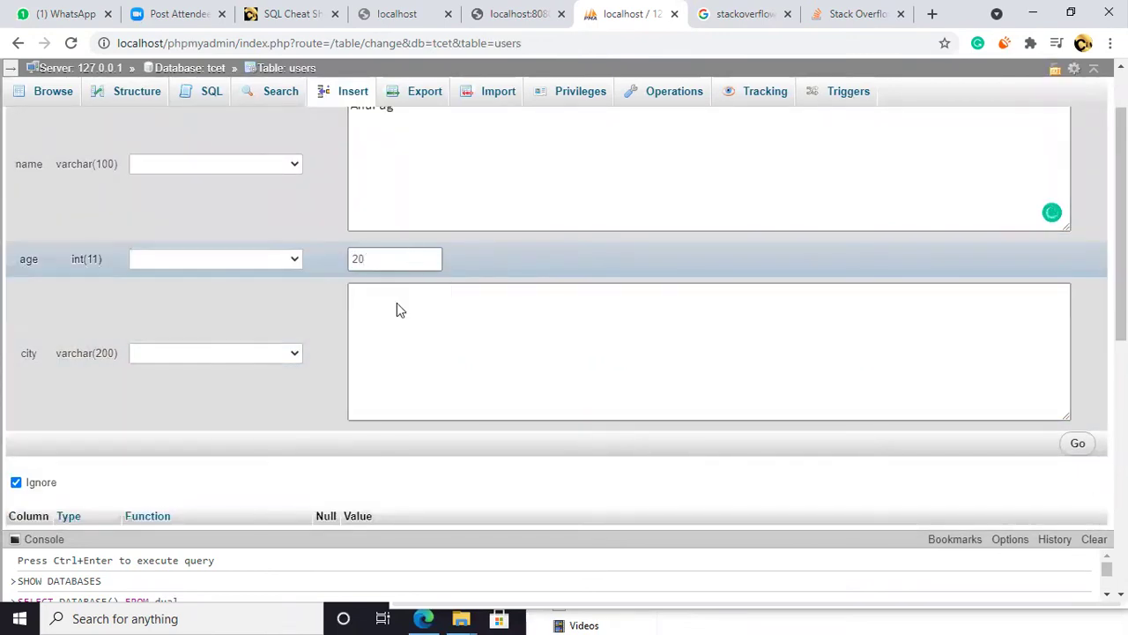
{"action": "left_click", "coordinate": [404, 305]}
{"action": "type", "text": "Mumbai"}
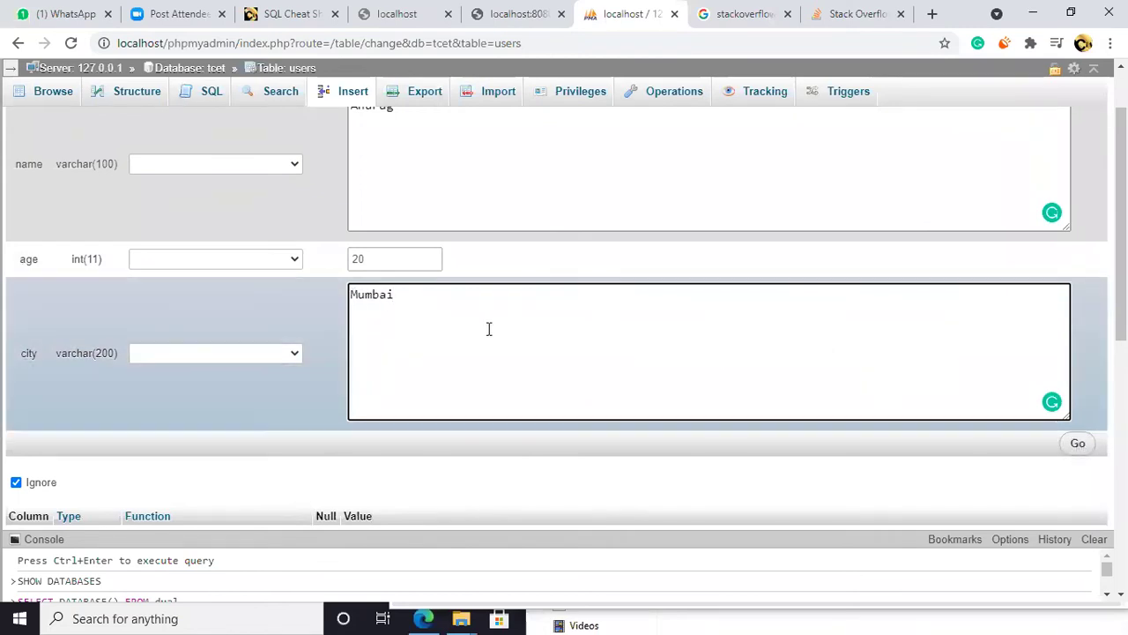
Preview the SQL for the new users row and copy the whole INSERT statement.
{"action": "scroll", "coordinate": [490, 329], "scroll_direction": "down", "scroll_amount": 6}
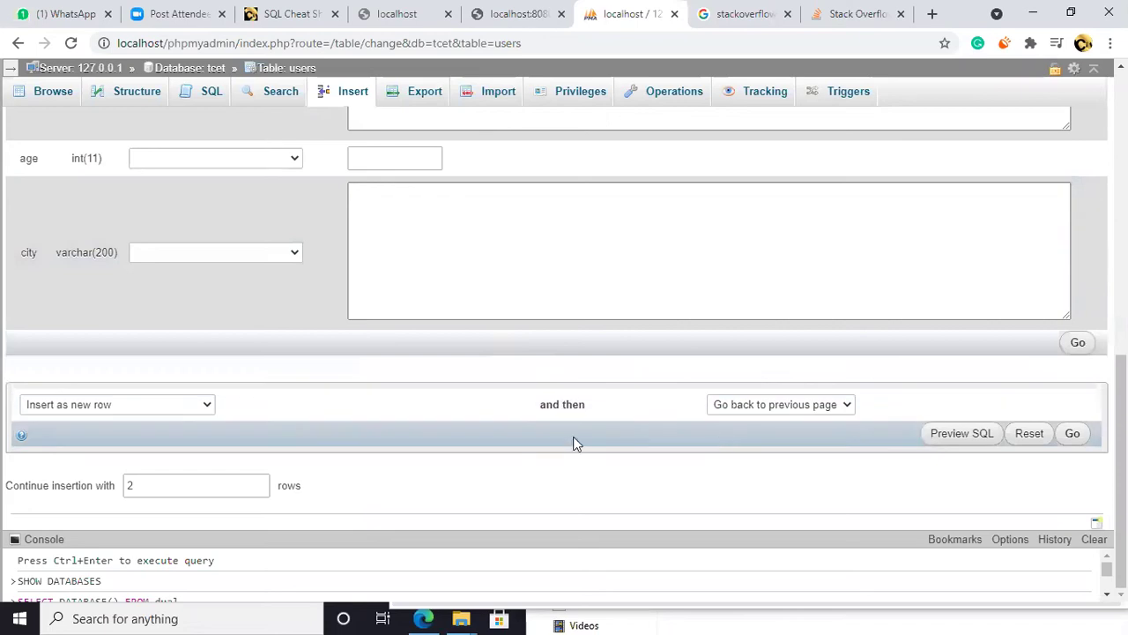
{"action": "left_click", "coordinate": [952, 432]}
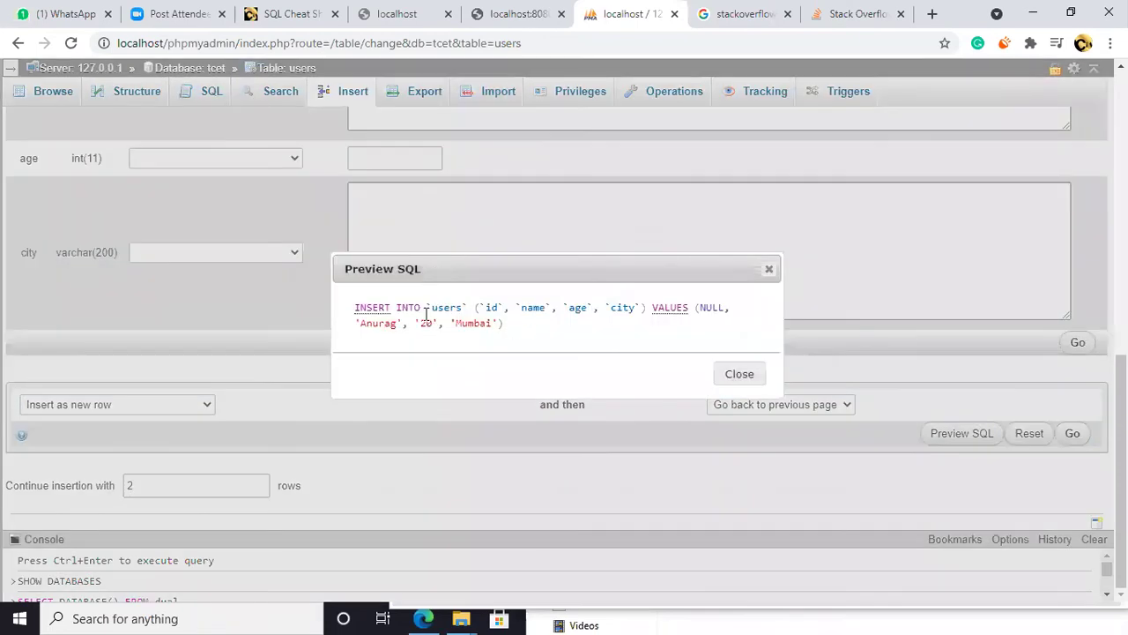
{"action": "triple_click", "coordinate": [383, 309]}
{"action": "key", "text": "ctrl+c"}
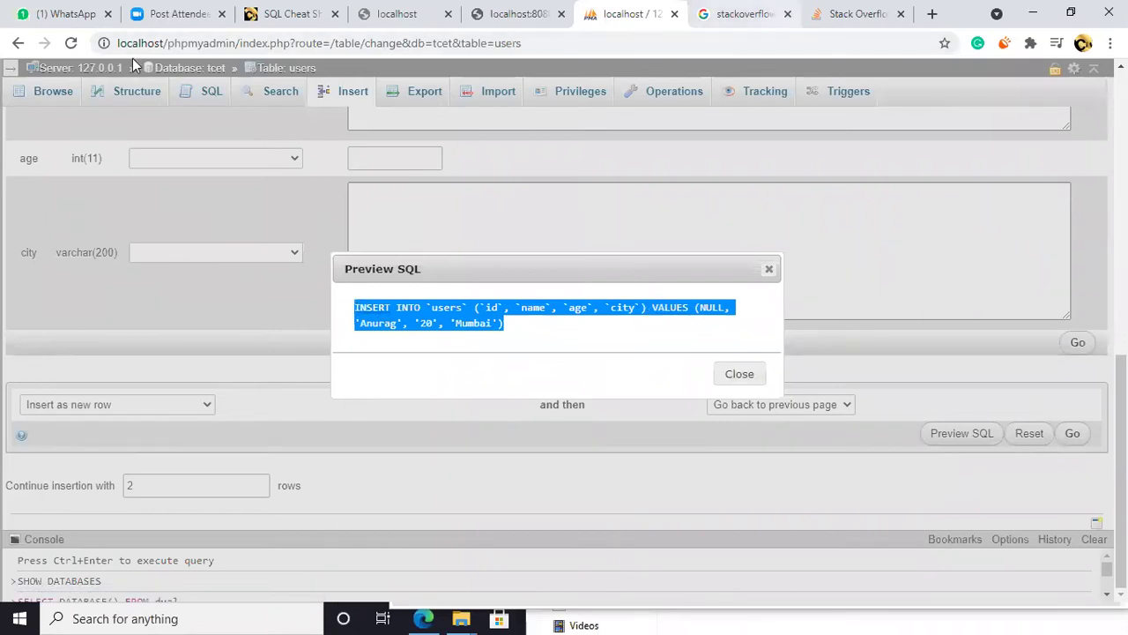
Switch to WhatsApp and send the copied INSERT statement to the SEM-3-ESD-B#2-CIRCUIT group.
{"action": "left_click", "coordinate": [46, 7]}
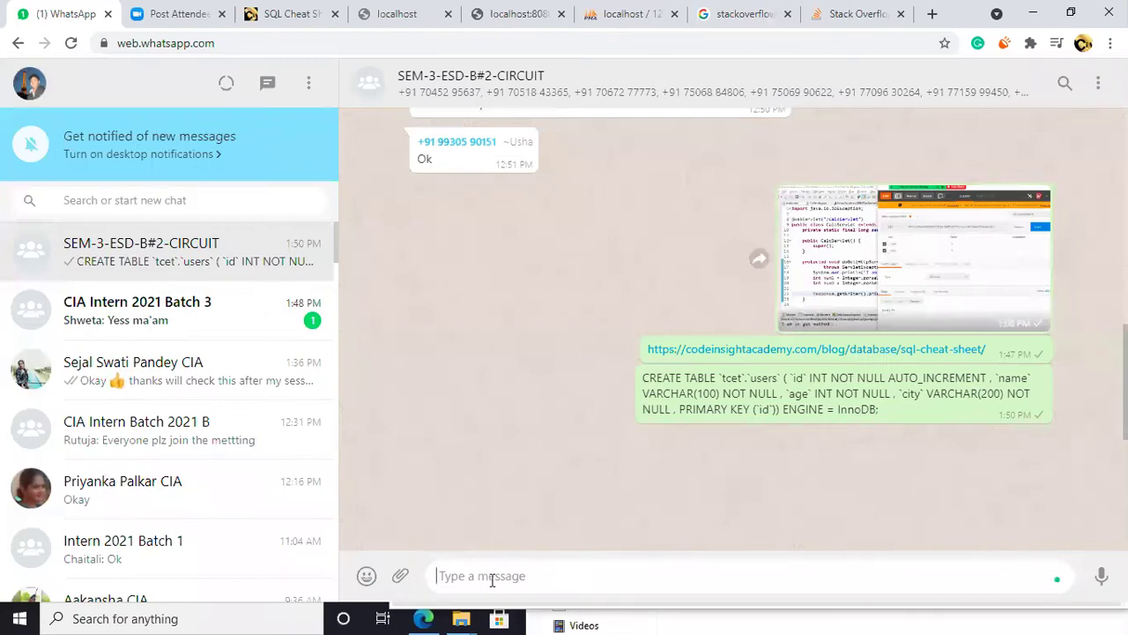
{"action": "key", "text": "ctrl+v"}
{"action": "key", "text": "Return"}
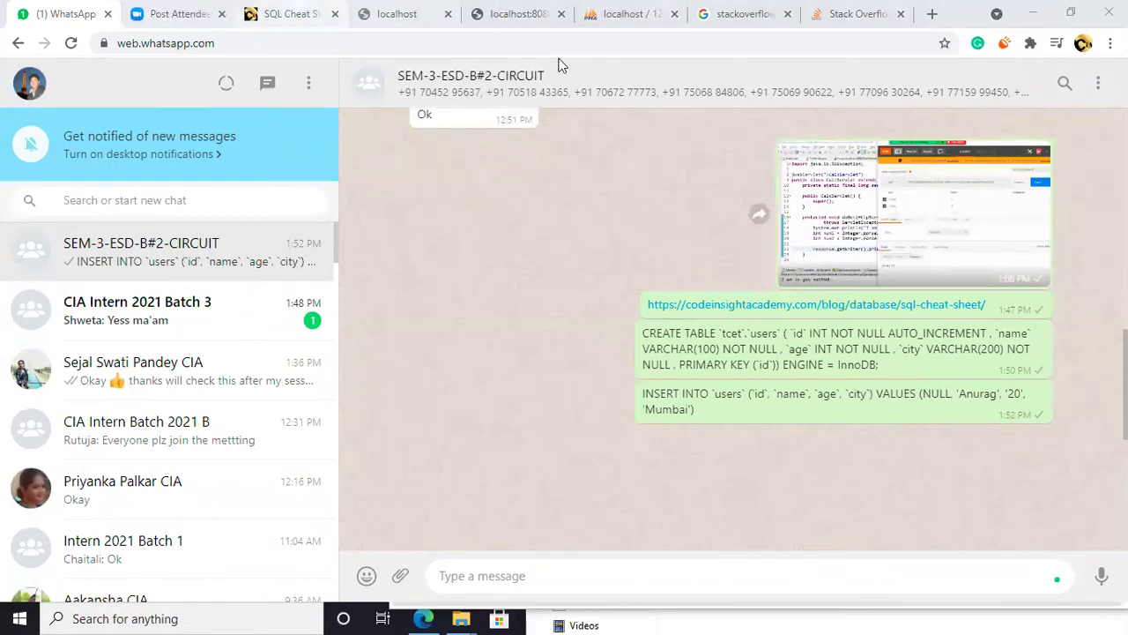
Return to phpMyAdmin, close the SQL preview, insert the new row and browse the users table.
{"action": "key", "text": "ctrl+3"}
{"action": "key", "text": "ctrl+5"}
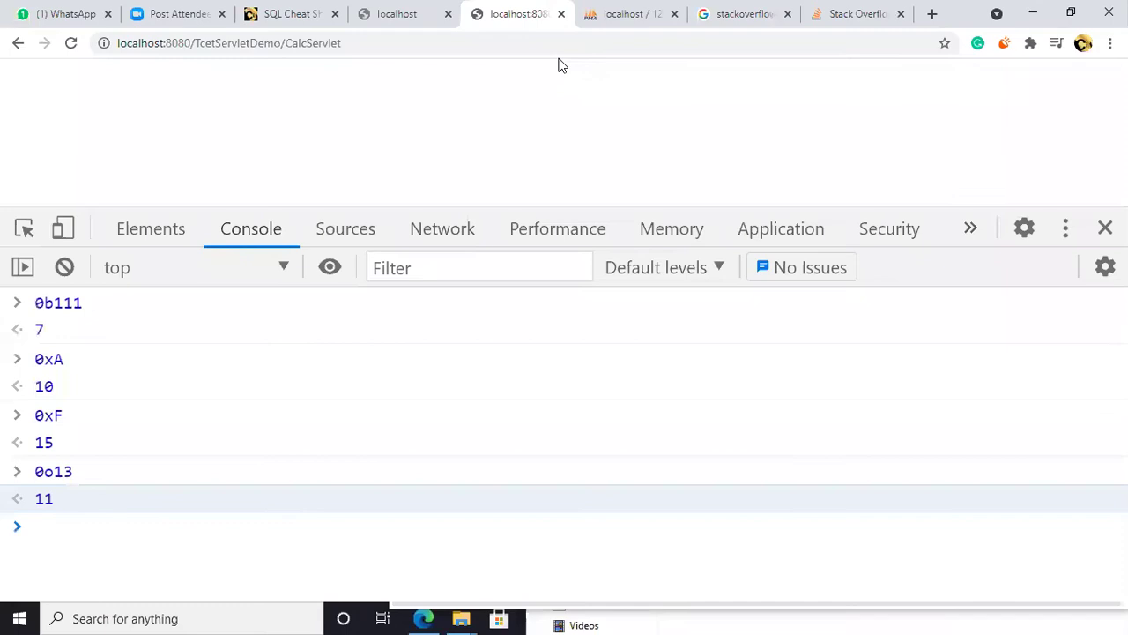
{"action": "key", "text": "ctrl+6"}
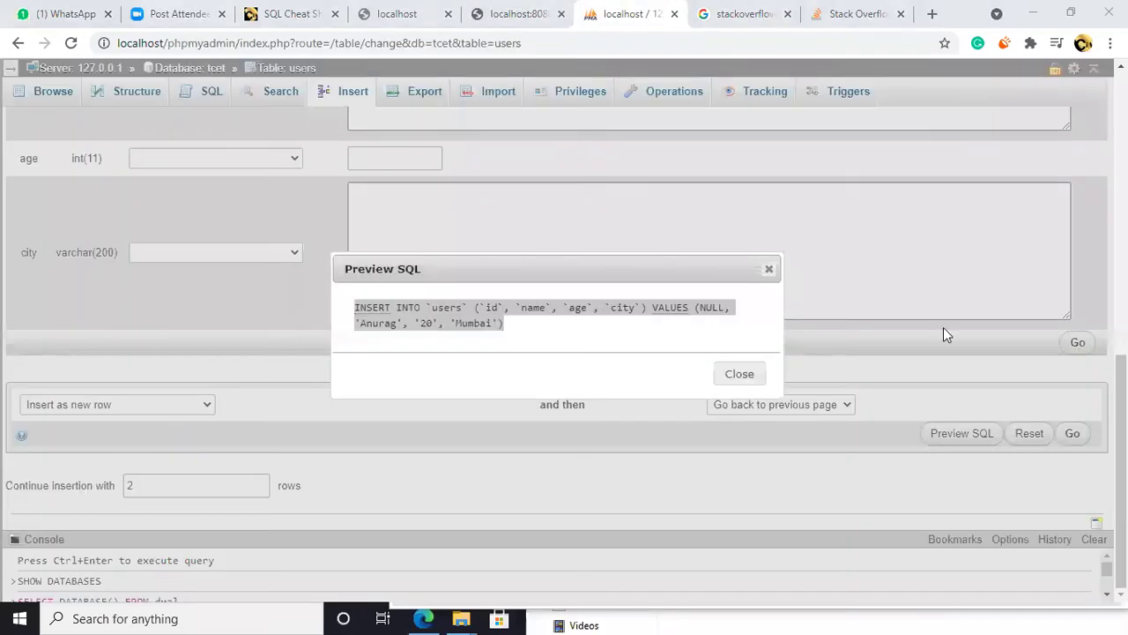
{"action": "left_click", "coordinate": [769, 269]}
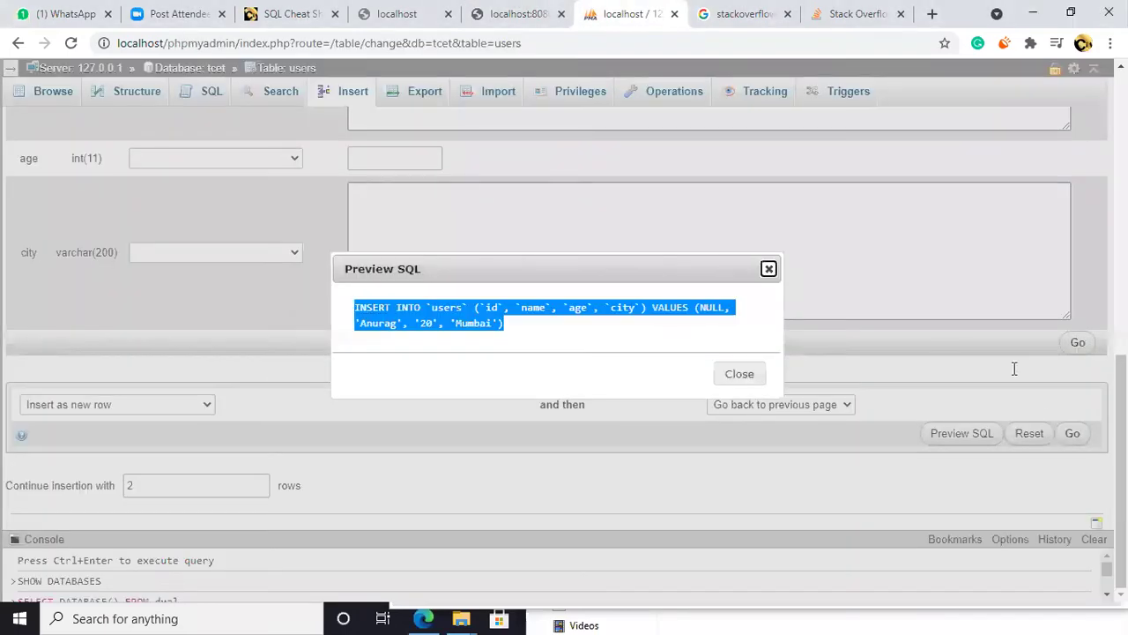
{"action": "left_click", "coordinate": [1071, 435]}
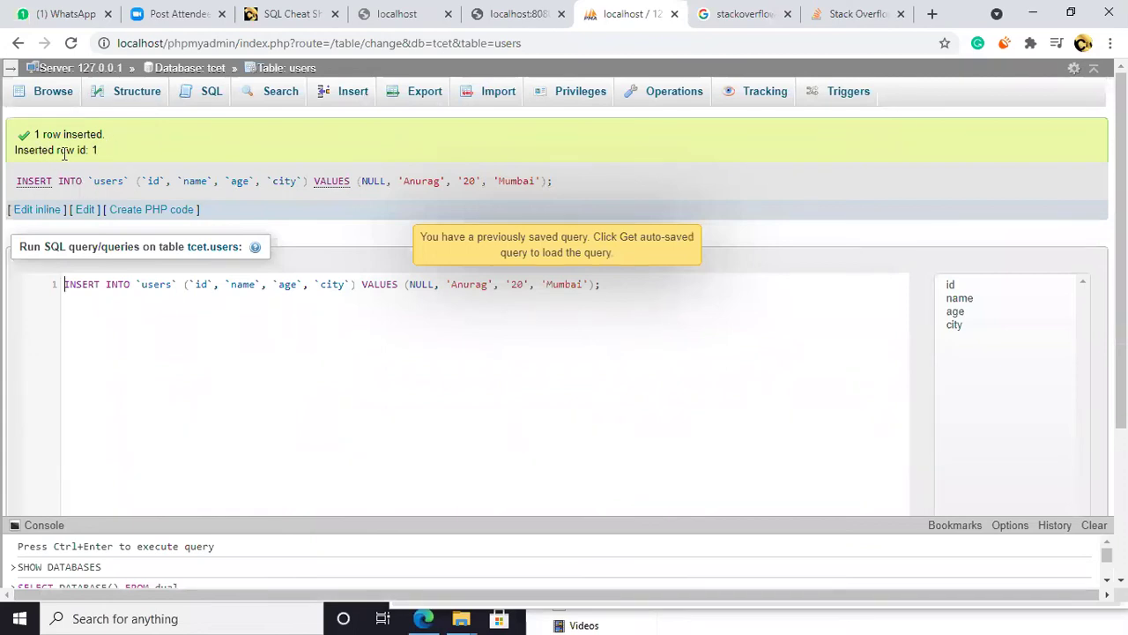
{"action": "left_click", "coordinate": [49, 95]}
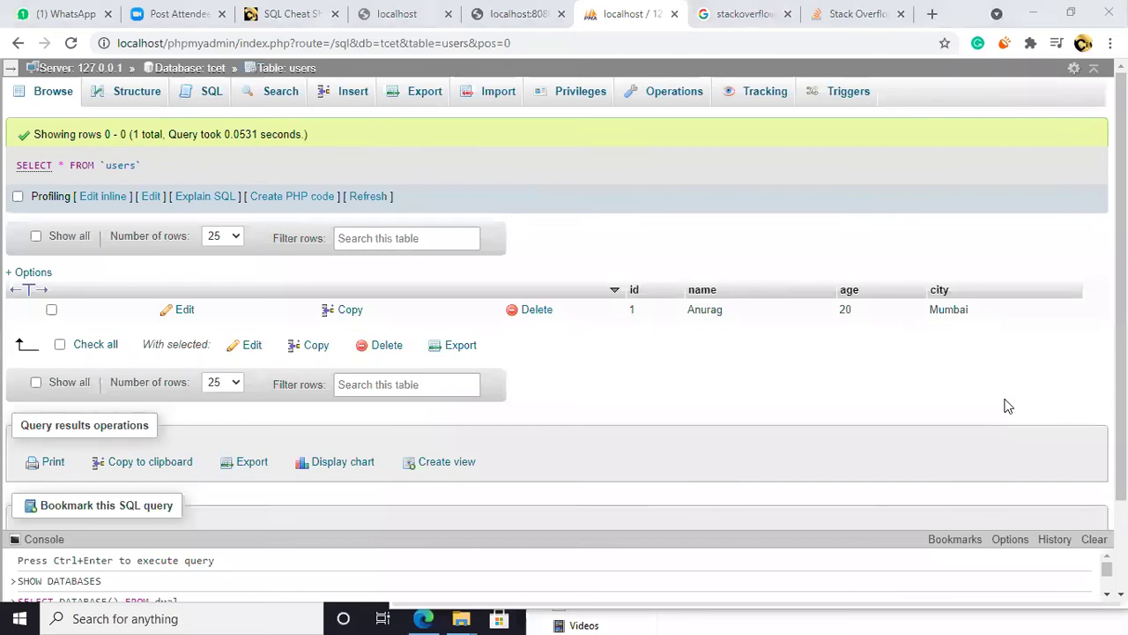
Switch to Notepad++ and paste the INSERT statement on a new line above "Servlet GET AND POST Methods" in tcet_adv_java.txt, with blank lines around it.
{"action": "key", "text": "alt+Tab"}
{"action": "key", "text": "Tab"}
{"action": "key", "text": "Tab"}
{"action": "key", "text": "Tab"}
{"action": "key", "text": "Tab"}
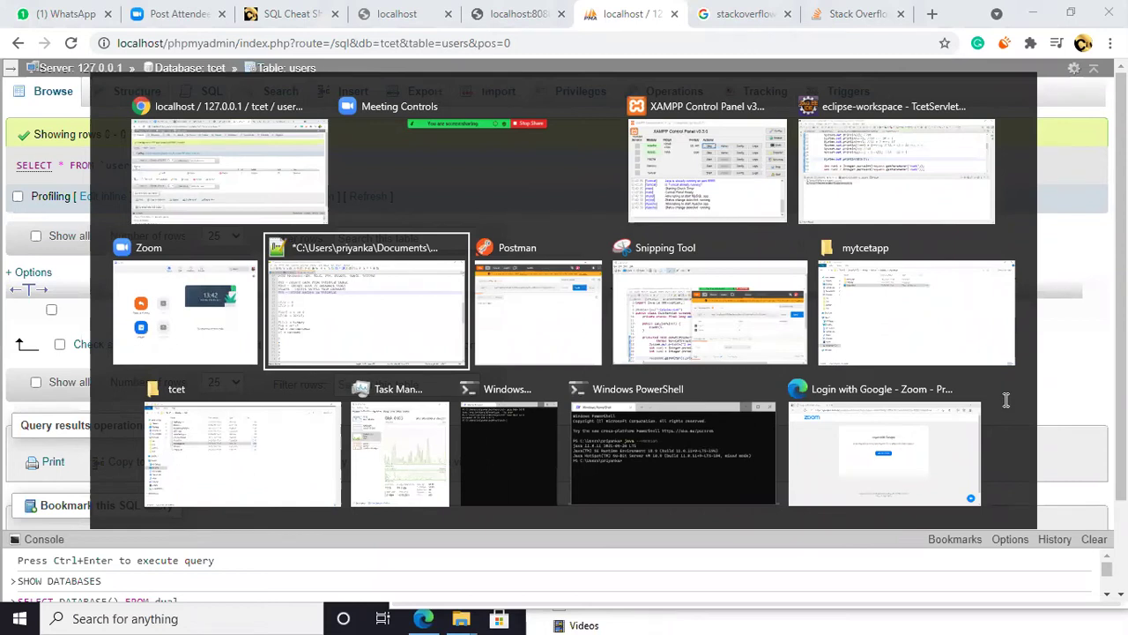
{"action": "key", "text": "Down"}
{"action": "key", "text": "Down"}
{"action": "key", "text": "Down"}
{"action": "key", "text": "Down"}
{"action": "key", "text": "Down"}
{"action": "key", "text": "Down"}
{"action": "key", "text": "Down"}
{"action": "key", "text": "Down"}
{"action": "key", "text": "Down"}
{"action": "key", "text": "Down"}
{"action": "key", "text": "Down"}
{"action": "key", "text": "Down"}
{"action": "key", "text": "Down"}
{"action": "key", "text": "Down"}
{"action": "key", "text": "Down"}
{"action": "key", "text": "Down"}
{"action": "key", "text": "Down"}
{"action": "key", "text": "Down"}
{"action": "key", "text": "Down"}
{"action": "key", "text": "Down"}
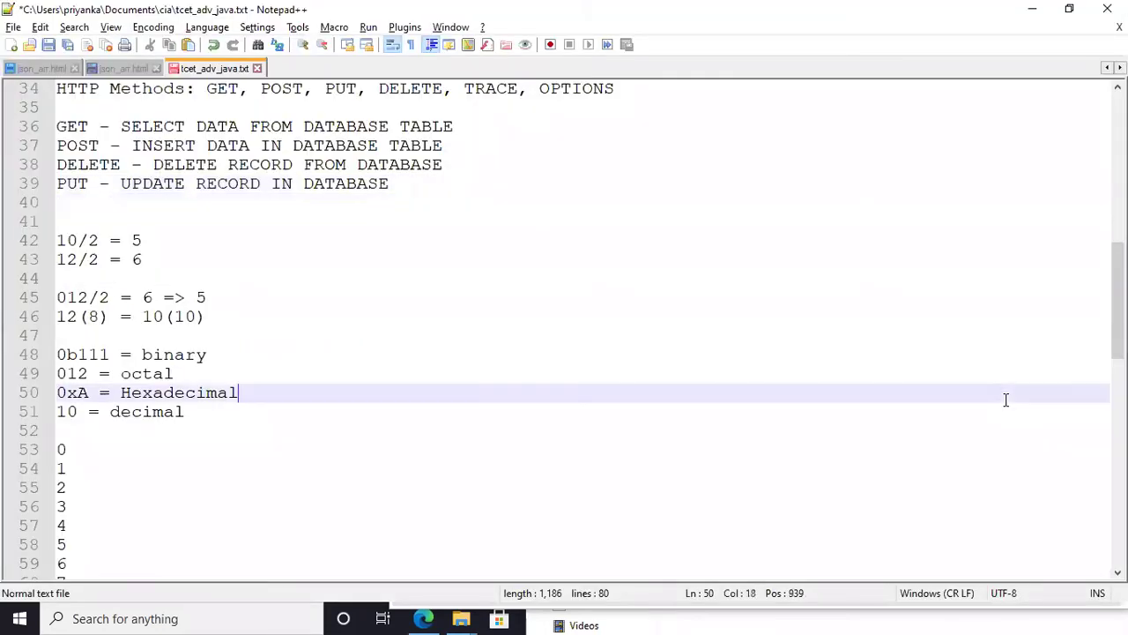
{"action": "key", "text": "Up"}
{"action": "key", "text": "Up"}
{"action": "key", "text": "Up"}
{"action": "key", "text": "Up"}
{"action": "key", "text": "Up"}
{"action": "key", "text": "Up"}
{"action": "key", "text": "Up"}
{"action": "key", "text": "Up"}
{"action": "key", "text": "Up"}
{"action": "key", "text": "Up"}
{"action": "key", "text": "Up"}
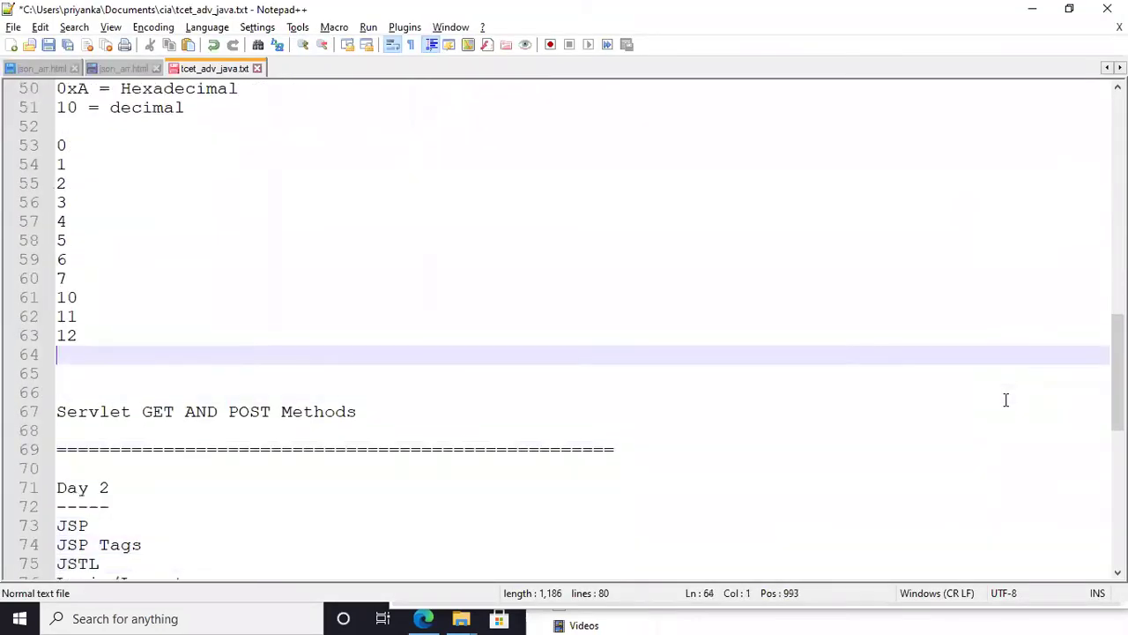
{"action": "key", "text": "Return"}
{"action": "key", "text": "Return"}
{"action": "key", "text": "Return"}
{"action": "key", "text": "Up"}
{"action": "key", "text": "Return"}
{"action": "key", "text": "ctrl+v"}
Split the pasted INSERT statement after the column list so that VALUES starts on its own line.
{"action": "key", "text": "Home"}
{"action": "key", "text": "ctrl+Right"}
{"action": "key", "text": "ctrl+Right"}
{"action": "key", "text": "ctrl+Right"}
{"action": "key", "text": "ctrl+Right"}
{"action": "key", "text": "ctrl+Right"}
{"action": "key", "text": "ctrl+Right"}
{"action": "key", "text": "ctrl+Right"}
{"action": "key", "text": "ctrl+Right"}
{"action": "key", "text": "ctrl+Right"}
{"action": "key", "text": "ctrl+Right"}
{"action": "key", "text": "ctrl+Right"}
{"action": "key", "text": "ctrl+Right"}
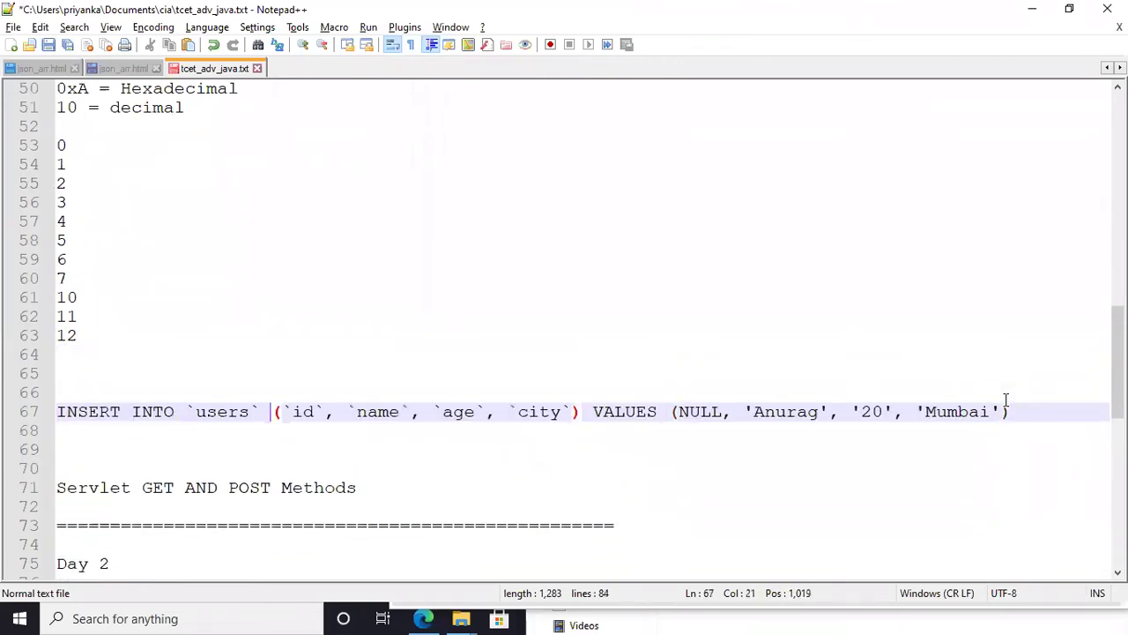
{"action": "key", "text": "ctrl+Right"}
{"action": "key", "text": "ctrl+Right"}
{"action": "key", "text": "ctrl+Right"}
{"action": "key", "text": "ctrl+Right"}
{"action": "key", "text": "Return"}
{"action": "key", "text": "Right"}
{"action": "key", "text": "Right"}
{"action": "key", "text": "Right"}
{"action": "key", "text": "Right"}
{"action": "key", "text": "Right"}
{"action": "key", "text": "Right"}
{"action": "key", "text": "Right"}
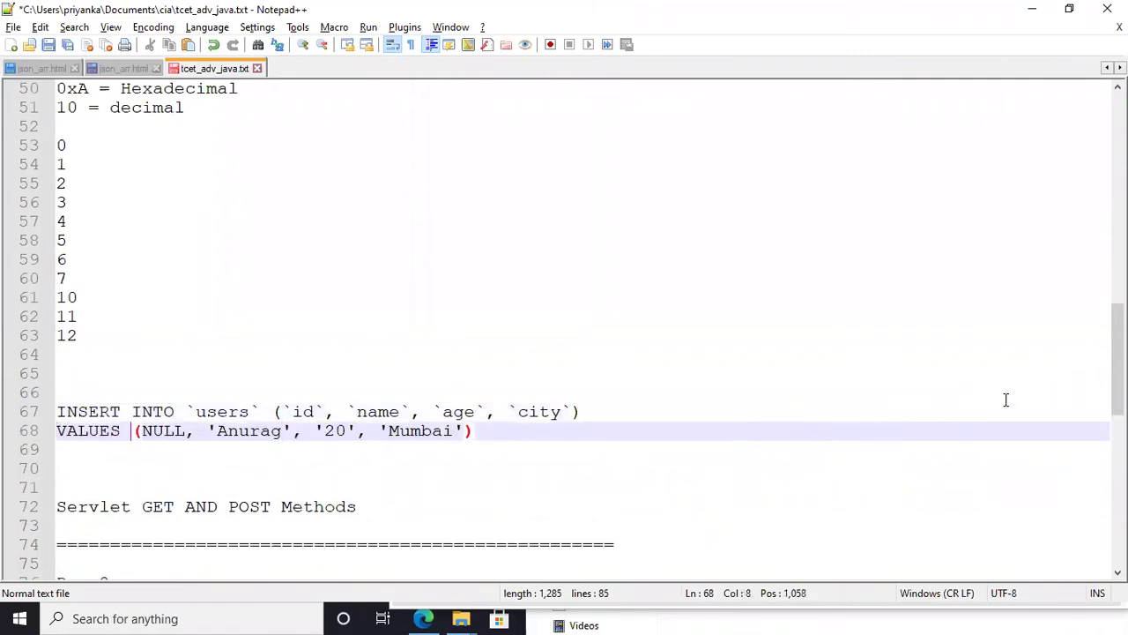
Move the value tuple onto its own line below VALUES, end it with a comma and add a line break after it.
{"action": "key", "text": "Return"}
{"action": "key", "text": "End"}
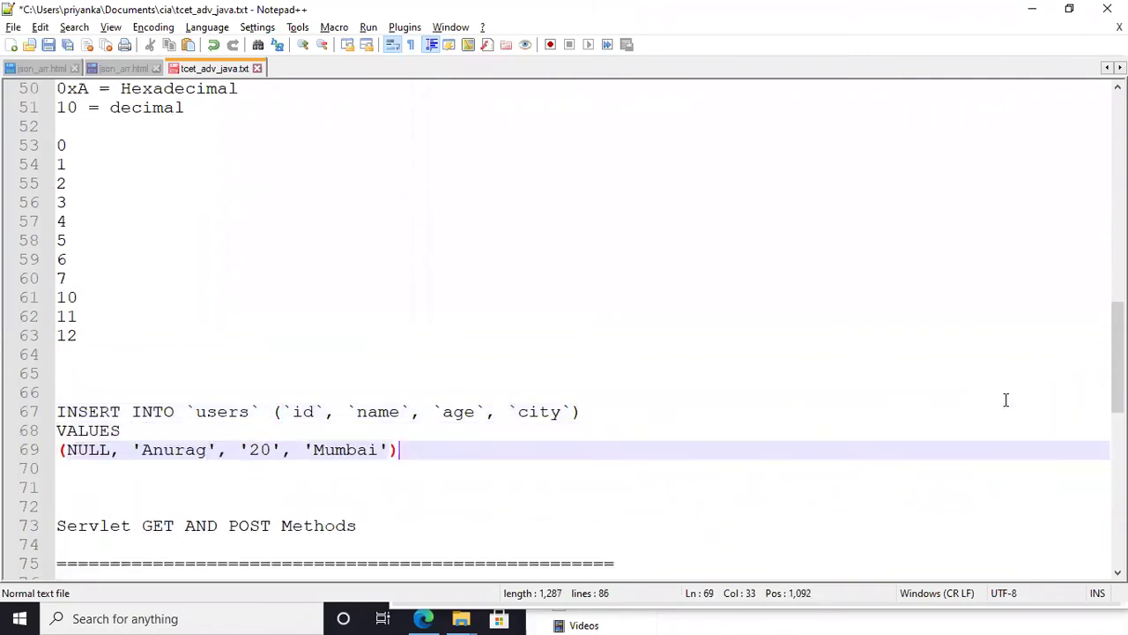
{"action": "type", "text": ","}
{"action": "key", "text": "Return"}
{"action": "key", "text": "Up"}
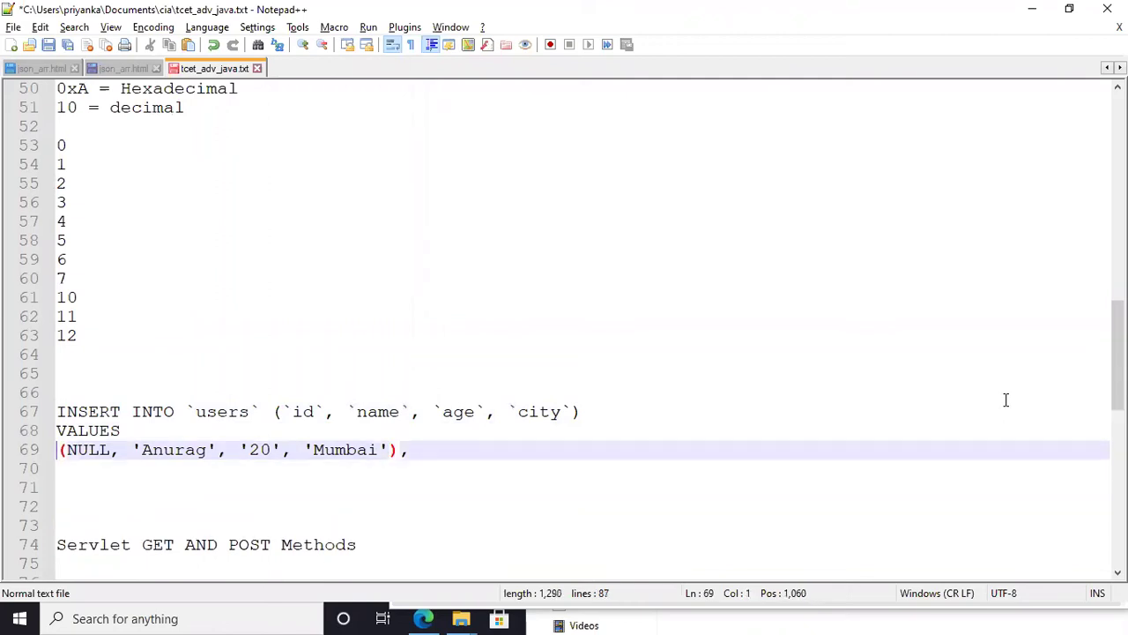
Duplicate the value row three times below VALUES to make four rows.
{"action": "key", "text": "ctrl+d"}
{"action": "key", "text": "ctrl+d"}
{"action": "key", "text": "ctrl+d"}
{"action": "key", "text": "Down"}
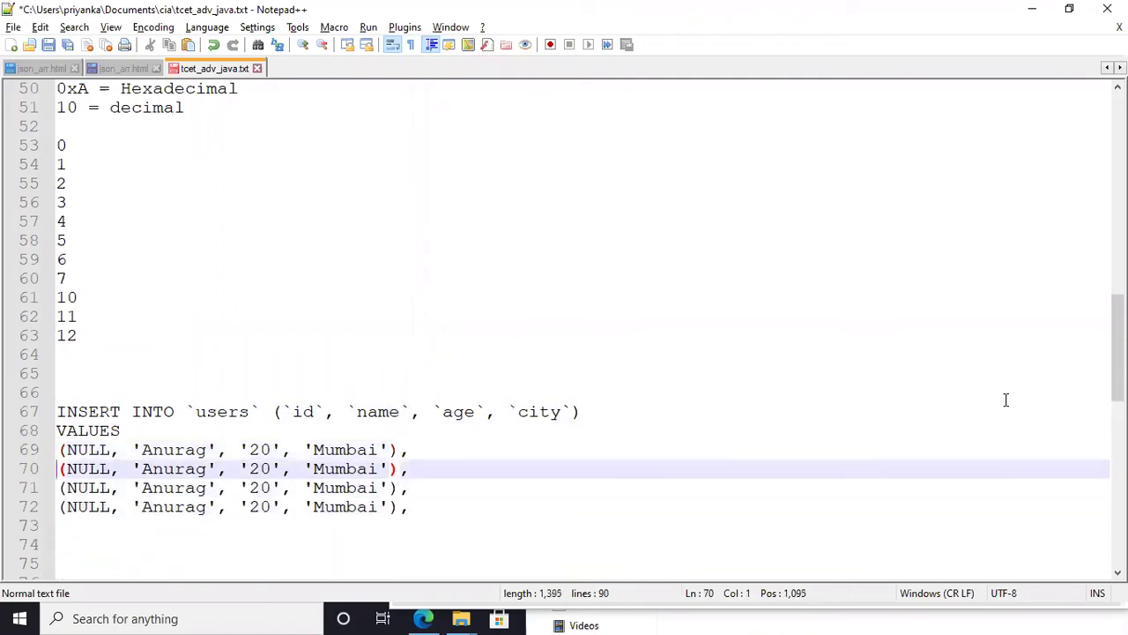
{"action": "key", "text": "Up"}
{"action": "key", "text": "End"}
{"action": "key", "text": "Down"}
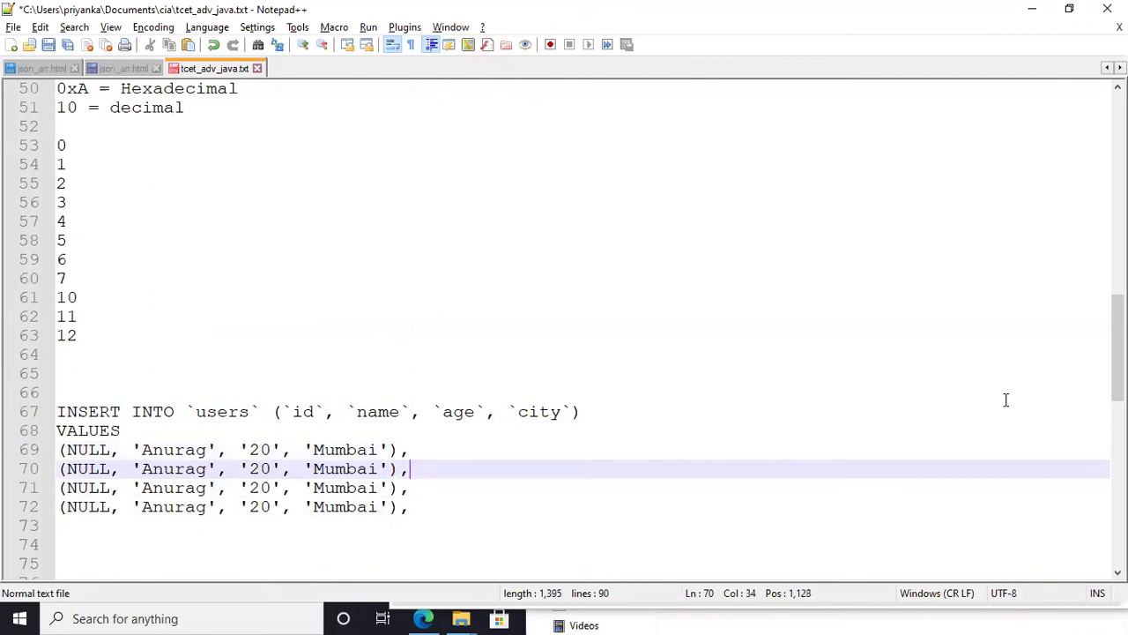
Replace the name in the first value row with another person's first name.
{"action": "key", "text": "Up"}
{"action": "key", "text": "ctrl+Left"}
{"action": "key", "text": "ctrl+Left"}
{"action": "key", "text": "ctrl+Left"}
{"action": "key", "text": "ctrl+Left"}
{"action": "key", "text": "ctrl+Left"}
{"action": "key", "text": "ctrl+Left"}
{"action": "key", "text": "ctrl+Left"}
{"action": "key", "text": "ctrl+shift+Left"}
{"action": "key", "text": "BackSpace"}
{"action": "type", "text": "Janhavi"}
Replace the names in the second and third value rows with two different first names.
{"action": "key", "text": "Down"}
{"action": "key", "text": "Left"}
{"action": "key", "text": "ctrl+shift+Left"}
{"action": "key", "text": "BackSpace"}
{"action": "type", "text": "Isha"}
{"action": "key", "text": "Down"}
{"action": "key", "text": "Right"}
{"action": "key", "text": "Right"}
{"action": "key", "text": "ctrl+shift+Left"}
{"action": "key", "text": "BackSpace"}
{"action": "type", "text": "Akan"}
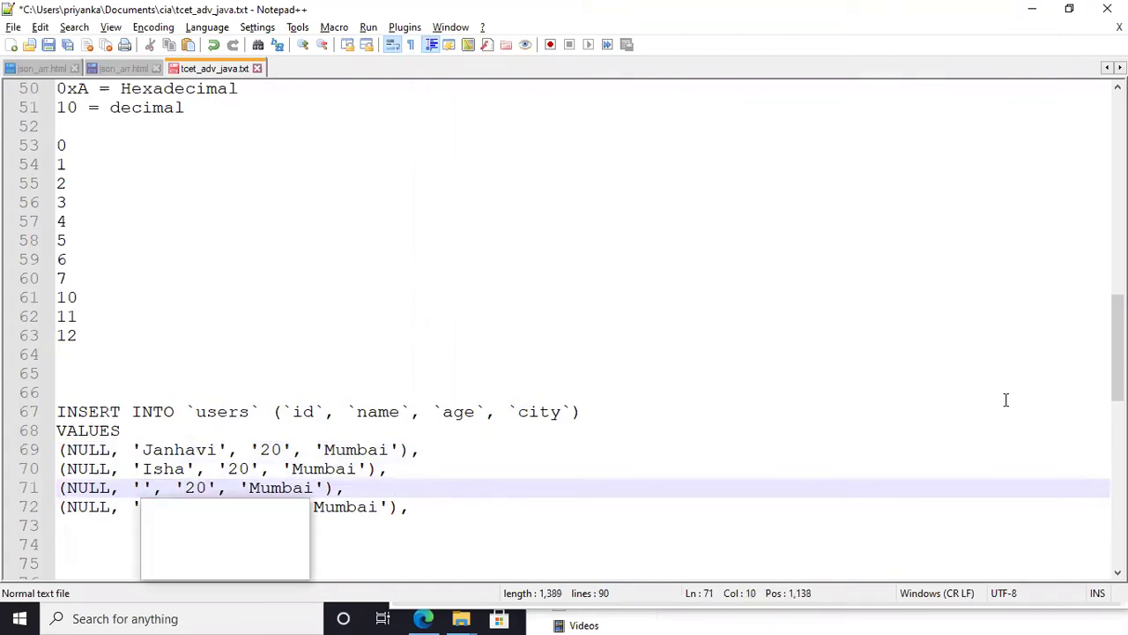
{"action": "type", "text": "ksha"}
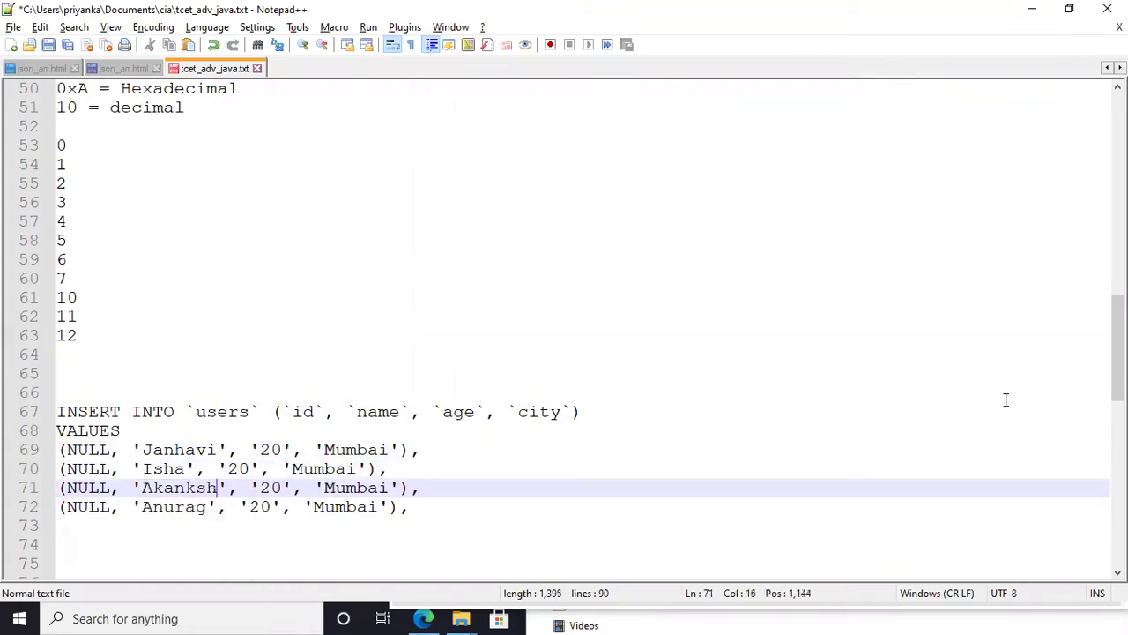
Replace the duplicated name in the fourth value row with a different first name.
{"action": "key", "text": "Down"}
{"action": "key", "text": "Left"}
{"action": "key", "text": "Left"}
{"action": "key", "text": "ctrl+shift+Left"}
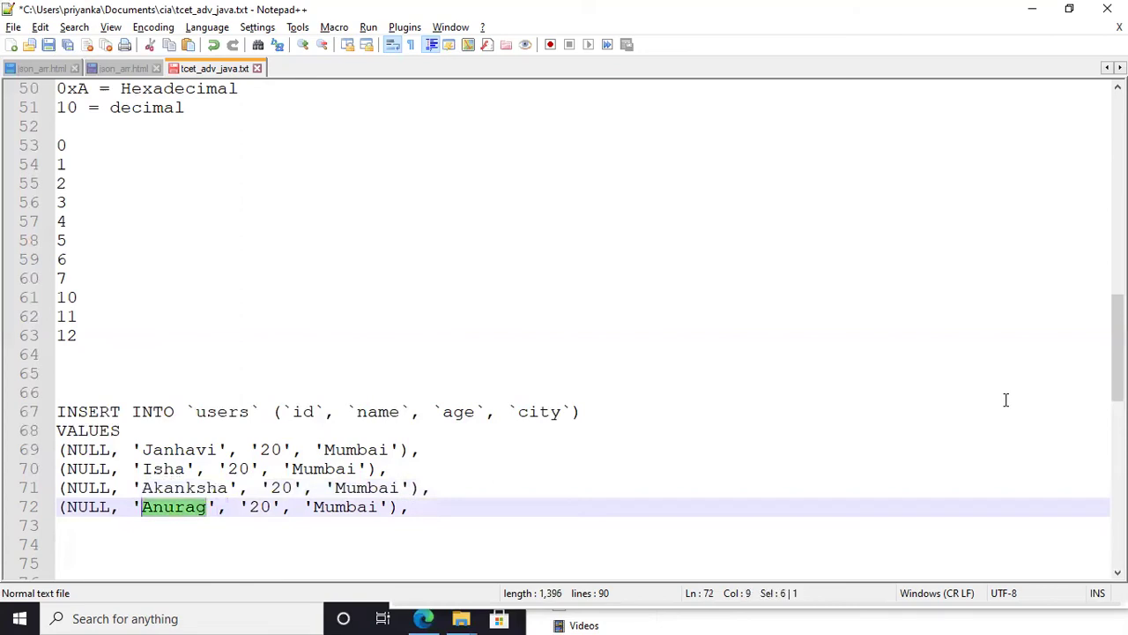
{"action": "key", "text": "BackSpace"}
{"action": "type", "text": "Ser"}
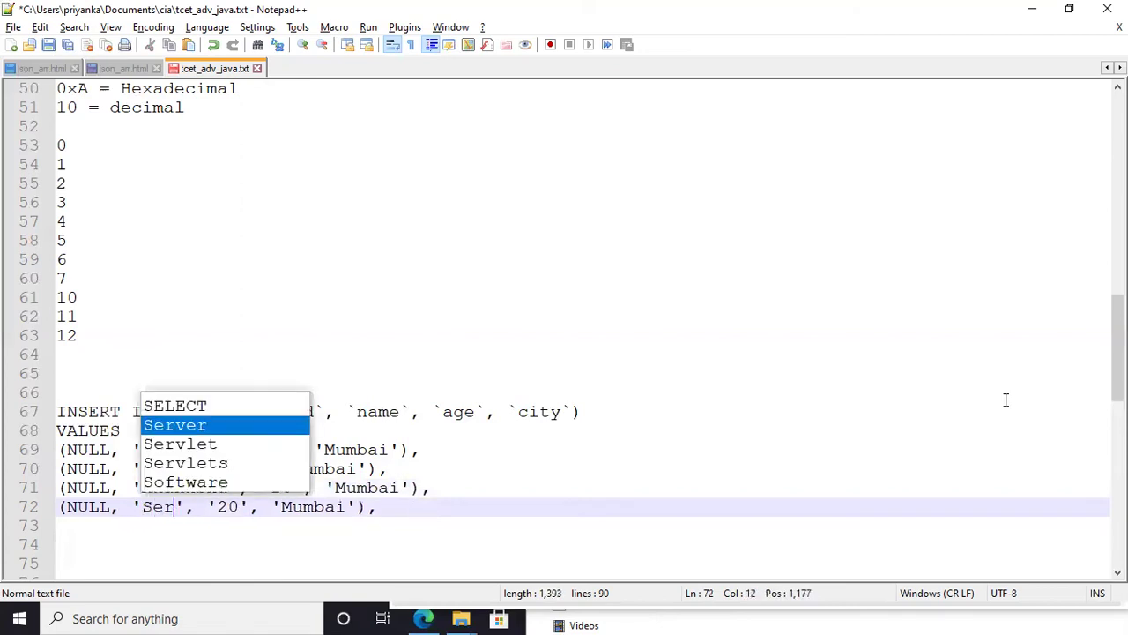
{"action": "key", "text": "BackSpace"}
{"action": "type", "text": "jal"}
Set the age in the first value row to 21.
{"action": "key", "text": "Up"}
{"action": "key", "text": "Up"}
{"action": "key", "text": "Up"}
{"action": "key", "text": "Up"}
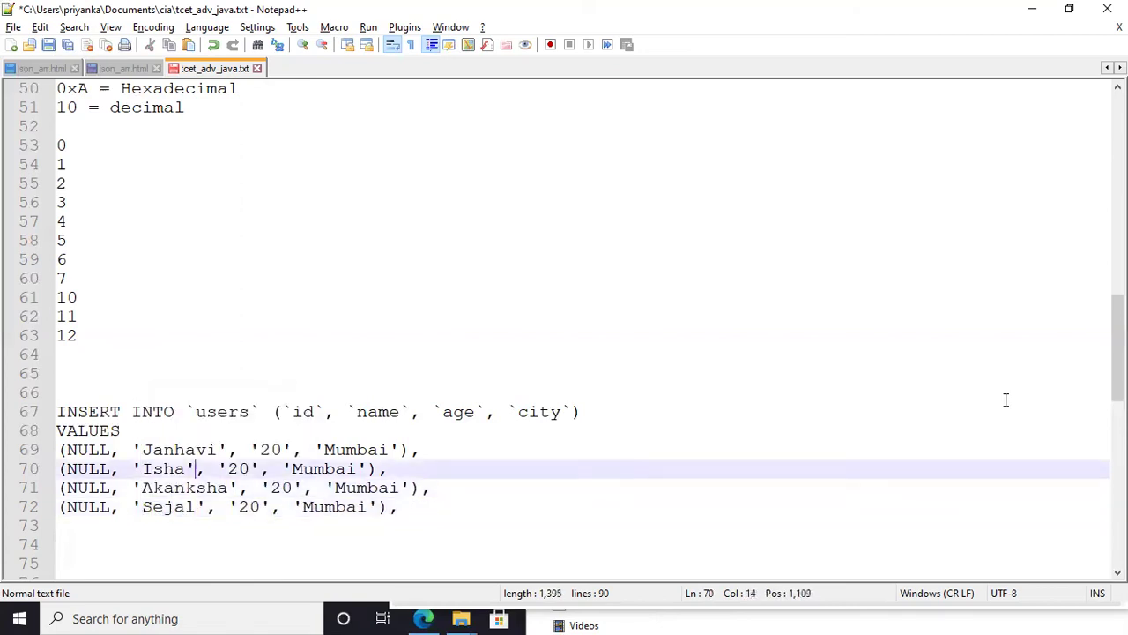
{"action": "key", "text": "Down"}
{"action": "key", "text": "Right"}
{"action": "key", "text": "Right"}
{"action": "key", "text": "Right"}
{"action": "key", "text": "Right"}
{"action": "key", "text": "Right"}
{"action": "key", "text": "Right"}
{"action": "key", "text": "Right"}
{"action": "key", "text": "Right"}
{"action": "key", "text": "Right"}
{"action": "key", "text": "Right"}
{"action": "key", "text": "Right"}
{"action": "key", "text": "Right"}
{"action": "key", "text": "Right"}
{"action": "key", "text": "shift+Right"}
{"action": "type", "text": "1"}
Set the age in the second value row to 19.
{"action": "key", "text": "Down"}
{"action": "key", "text": "Left"}
{"action": "key", "text": "Left"}
{"action": "key", "text": "Left"}
{"action": "key", "text": "Left"}
{"action": "key", "text": "shift+Left"}
{"action": "key", "text": "shift+Left"}
{"action": "type", "text": "19"}
Change the fourth value row's name to another person's first name.
{"action": "key", "text": "Down"}
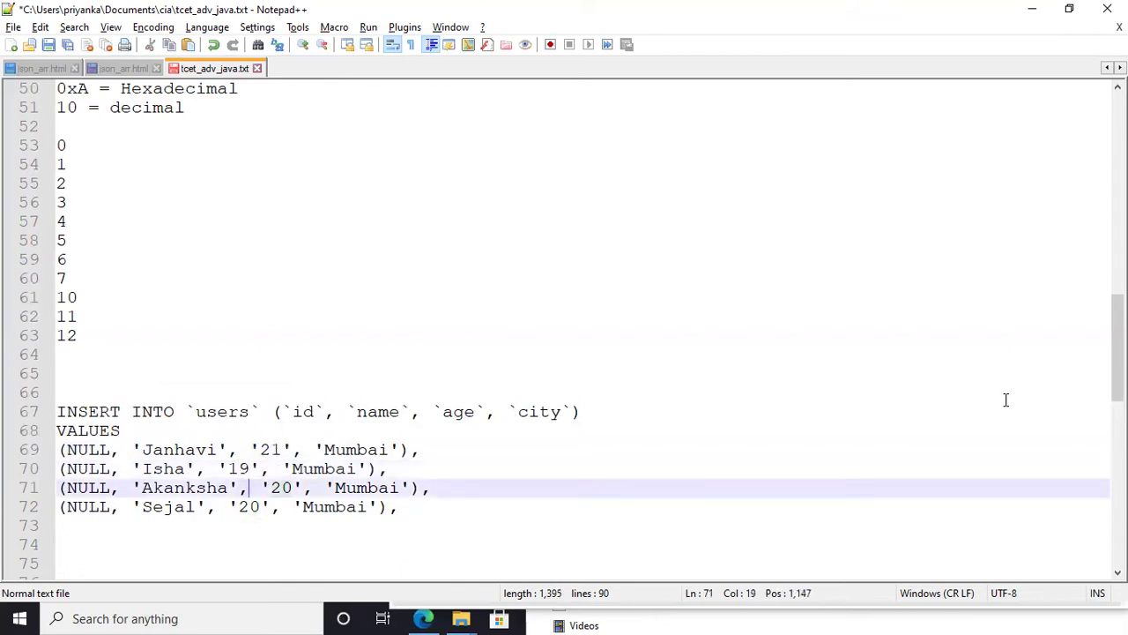
{"action": "key", "text": "Down"}
{"action": "key", "text": "Left"}
{"action": "key", "text": "Left"}
{"action": "key", "text": "Left"}
{"action": "key", "text": "Left"}
{"action": "key", "text": "Left"}
{"action": "key", "text": "shift+Left"}
{"action": "key", "text": "shift+Left"}
{"action": "key", "text": "shift+Left"}
{"action": "key", "text": "shift+Left"}
{"action": "key", "text": "shift+Left"}
{"action": "key", "text": "BackSpace"}
{"action": "type", "text": "Satyam"}
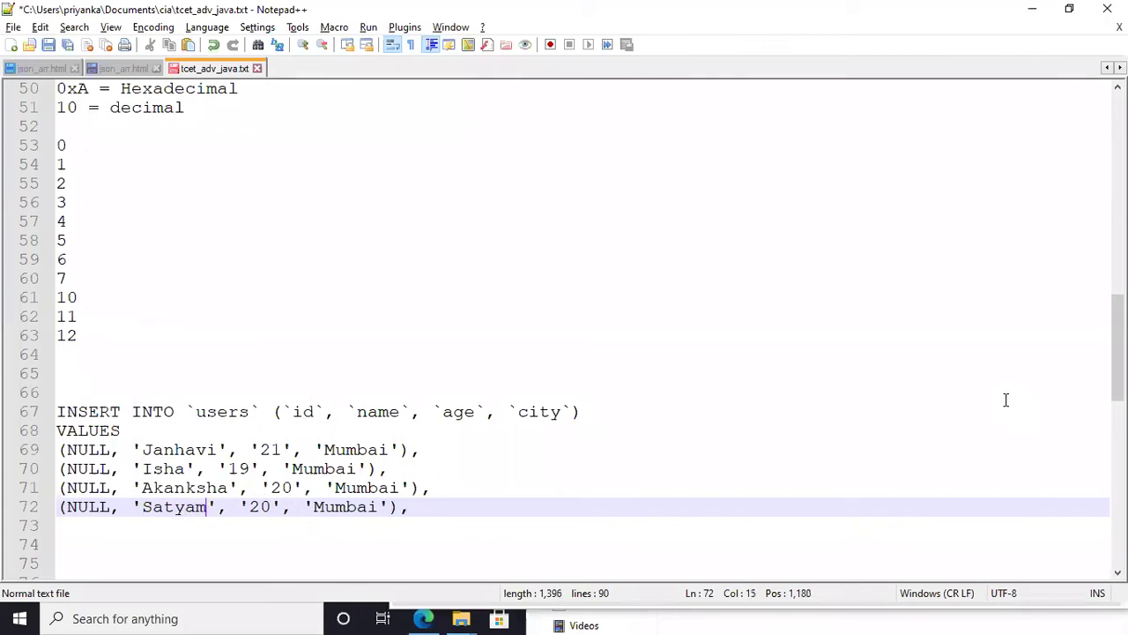
Set the age in the fourth value row to 30.
{"action": "key", "text": "Right"}
{"action": "key", "text": "Right"}
{"action": "key", "text": "Right"}
{"action": "key", "text": "Right"}
{"action": "key", "text": "shift+Right"}
{"action": "key", "text": "shift+Right"}
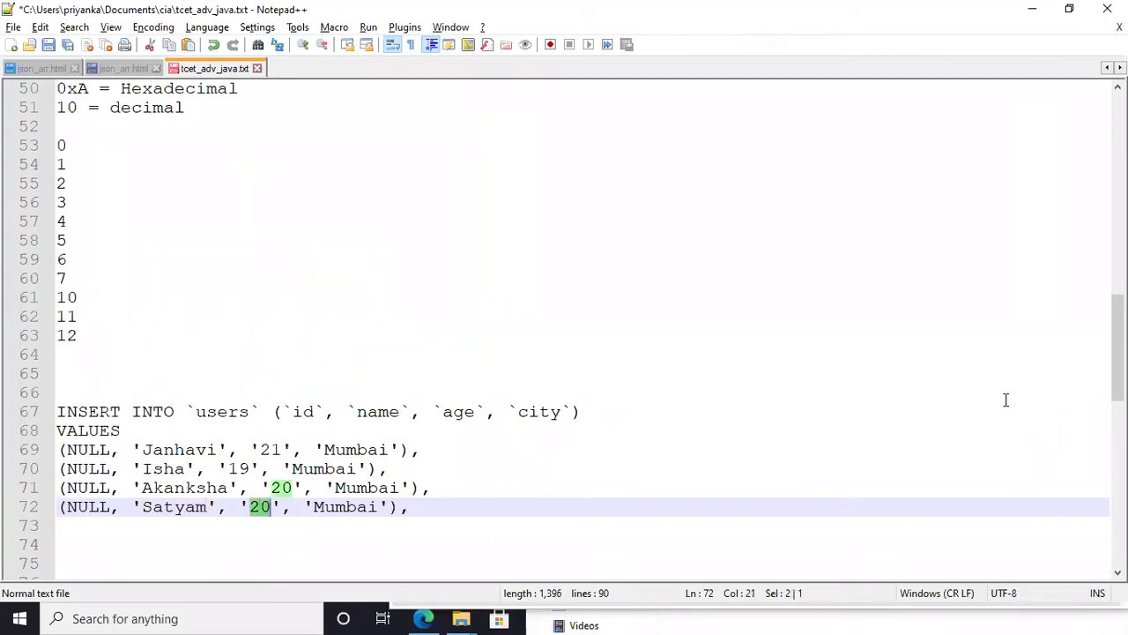
{"action": "type", "text": "30"}
Clear the city in the fourth value row, keeping its empty quotes.
{"action": "key", "text": "Right"}
{"action": "key", "text": "Right"}
{"action": "key", "text": "Right"}
{"action": "key", "text": "Right"}
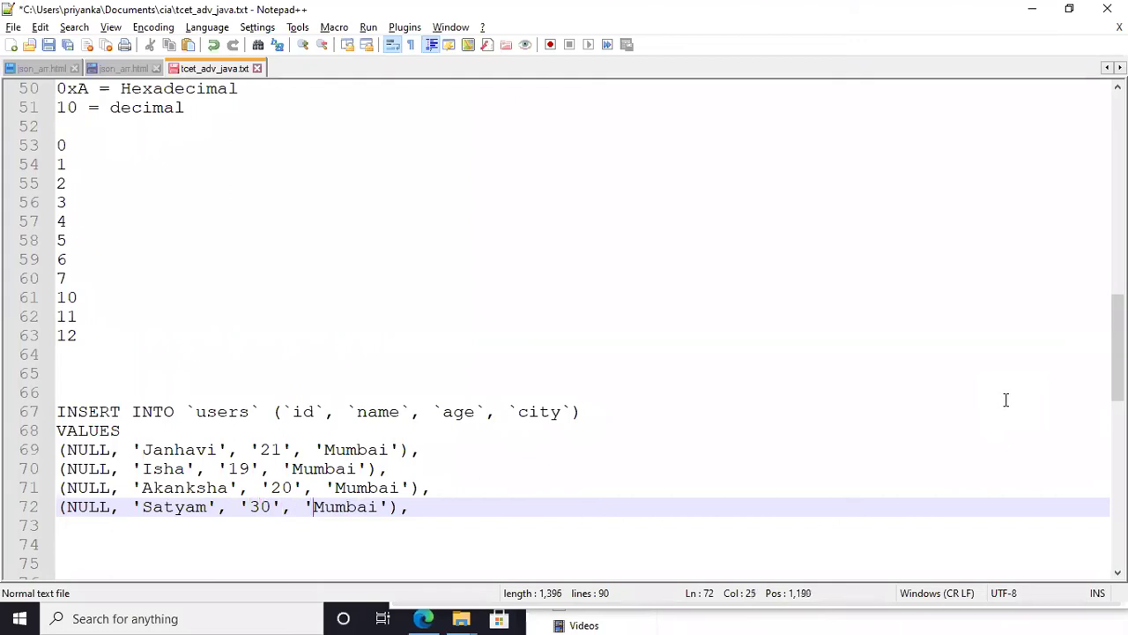
{"action": "key", "text": "shift+Right"}
{"action": "key", "text": "shift+Right"}
{"action": "key", "text": "shift+Right"}
{"action": "key", "text": "shift+Right"}
{"action": "key", "text": "shift+Right"}
{"action": "key", "text": "shift+Right"}
{"action": "key", "text": "Delete"}
Set the age in the fourth value row to 23.
{"action": "key", "text": "Left"}
{"action": "key", "text": "Left"}
{"action": "key", "text": "Left"}
{"action": "key", "text": "Left"}
{"action": "key", "text": "Left"}
{"action": "key", "text": "Left"}
{"action": "key", "text": "shift+Right"}
{"action": "key", "text": "shift+Right"}
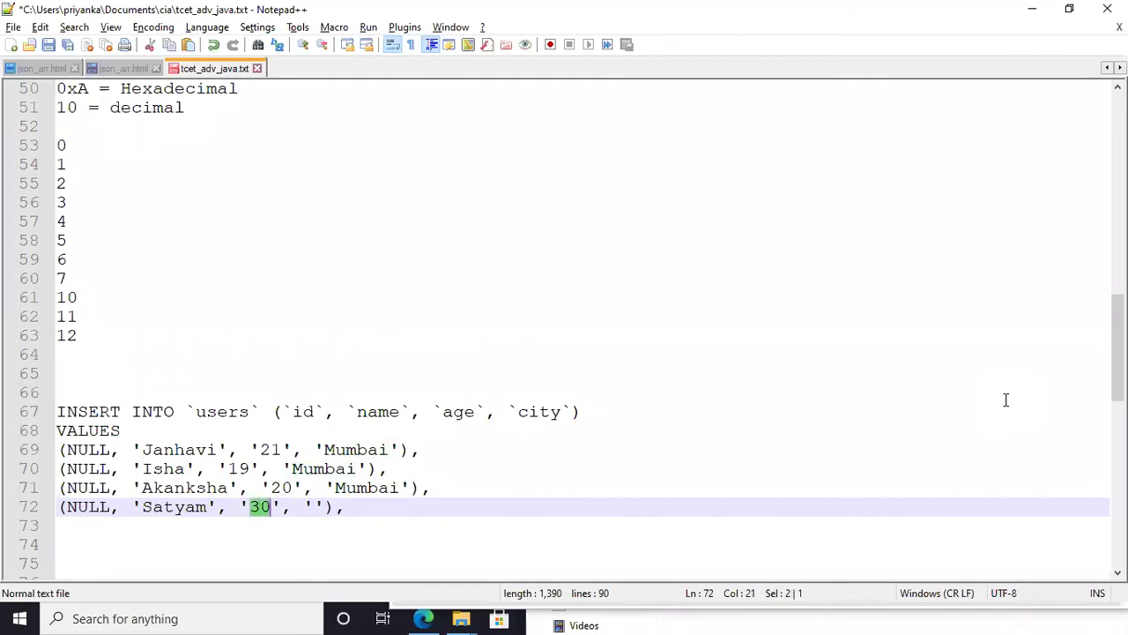
{"action": "type", "text": "23"}
Enter Nalasopara as the city in the fourth value row.
{"action": "key", "text": "Right"}
{"action": "key", "text": "Right"}
{"action": "key", "text": "Right"}
{"action": "key", "text": "Right"}
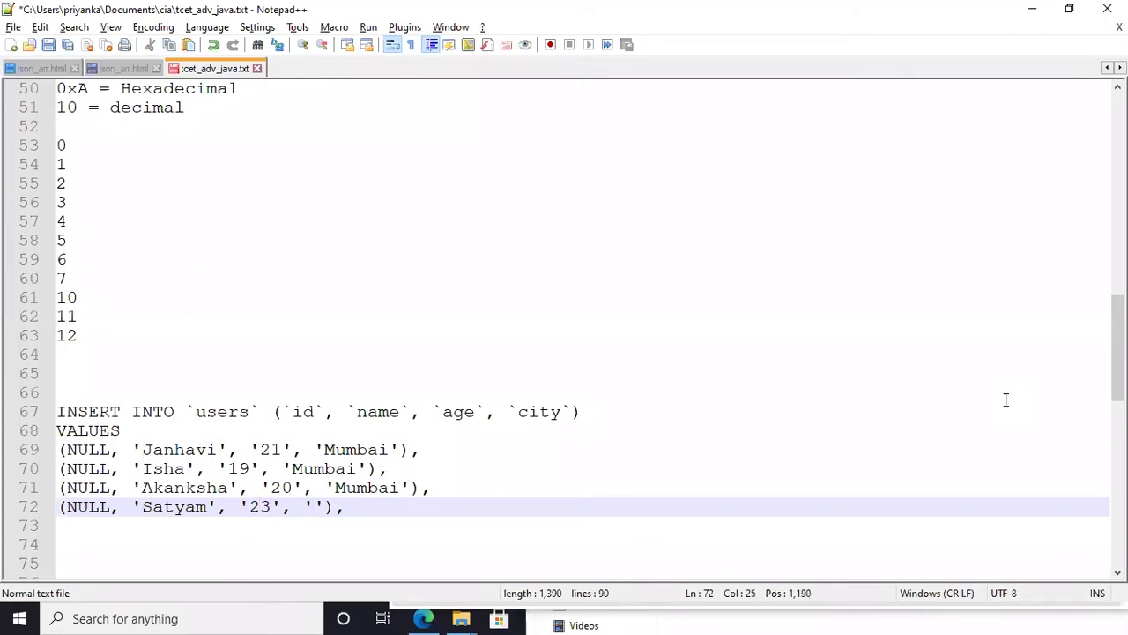
{"action": "type", "text": "New"}
{"action": "key", "text": "shift+Left"}
{"action": "key", "text": "shift+Left"}
{"action": "key", "text": "shift+Left"}
{"action": "key", "text": "shift+Left"}
{"action": "key", "text": "Delete"}
{"action": "type", "text": "asopara"}
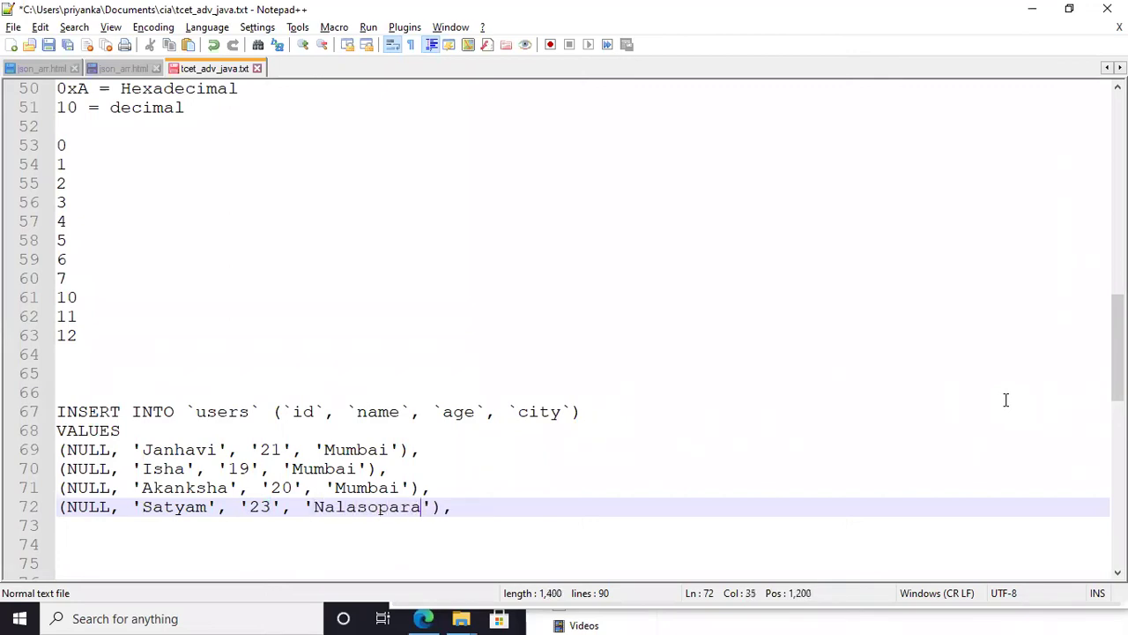
Change the city in the third value row to Nagpu.
{"action": "key", "text": "Up"}
{"action": "key", "text": "Left"}
{"action": "key", "text": "Left"}
{"action": "key", "text": "Left"}
{"action": "key", "text": "ctrl+shift+Left"}
{"action": "key", "text": "BackSpace"}
{"action": "type", "text": "Nagpu"}
Change the city in the second value row to Delhi.
{"action": "key", "text": "Up"}
{"action": "key", "text": "Left"}
{"action": "key", "text": "Left"}
{"action": "key", "text": "Left"}
{"action": "key", "text": "ctrl+shift+Left"}
{"action": "key", "text": "BackSpace"}
{"action": "type", "text": "Delhi"}
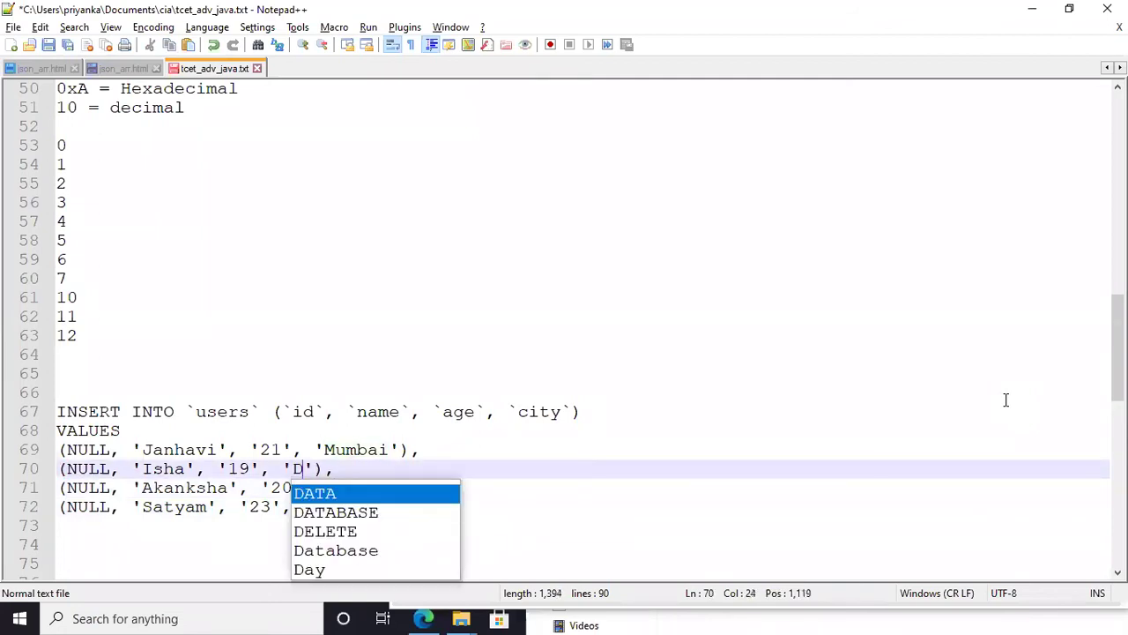
Add New in front of the city in the first value row so that it reads New Mumbai.
{"action": "key", "text": "Up"}
{"action": "key", "text": "Right"}
{"action": "key", "text": "Right"}
{"action": "key", "text": "Right"}
{"action": "key", "text": "Right"}
{"action": "key", "text": "ctrl+shift+Left"}
{"action": "key", "text": "Left"}
{"action": "type", "text": "New"}
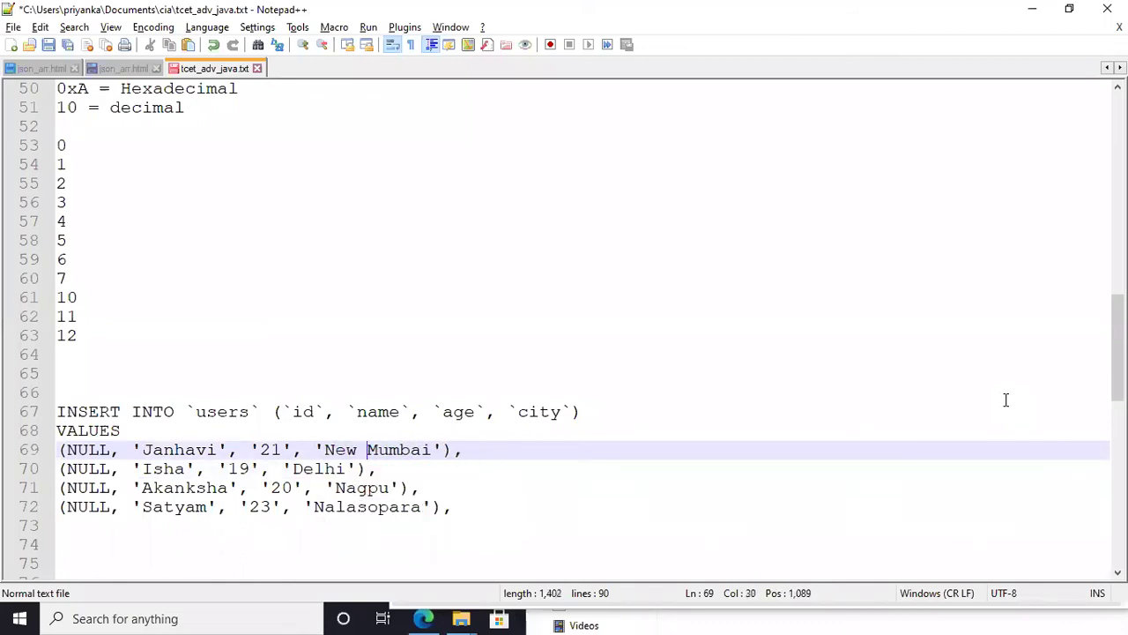
Replace the trailing comma of the fourth value row with a semicolon to end the statement.
{"action": "key", "text": "Down"}
{"action": "key", "text": "Down"}
{"action": "key", "text": "Down"}
{"action": "key", "text": "End"}
{"action": "key", "text": "BackSpace"}
{"action": "type", "text": ";"}
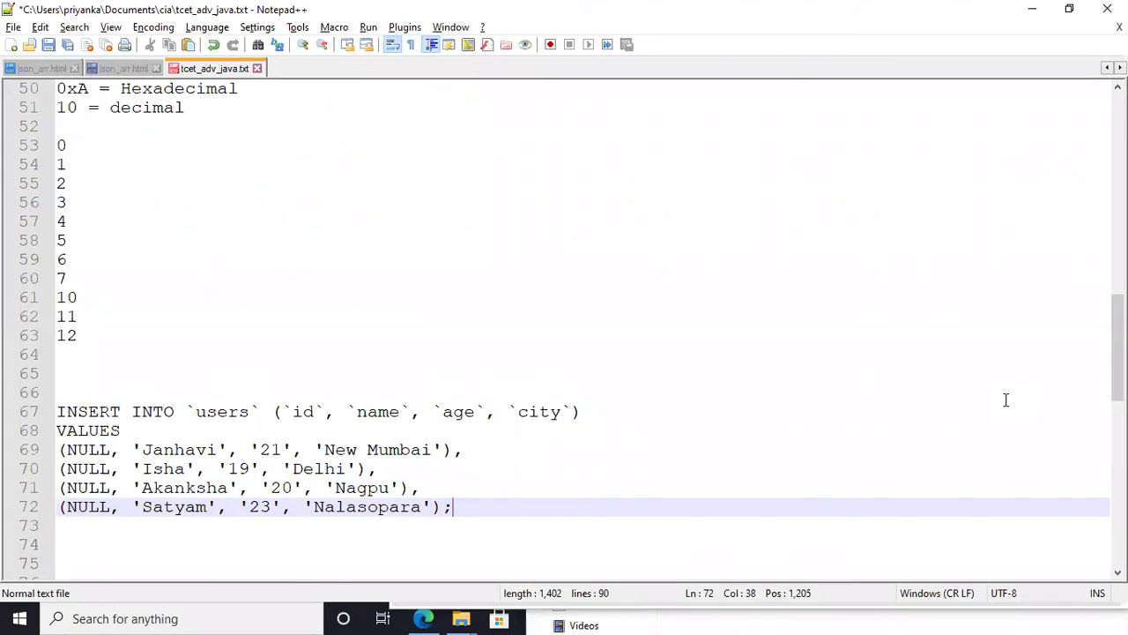
Copy the complete multi-row INSERT statement, from INSERT INTO through the closing semicolon.
{"action": "key", "text": "shift+Up"}
{"action": "key", "text": "shift+Up"}
{"action": "key", "text": "shift+Up"}
{"action": "key", "text": "shift+Up"}
{"action": "key", "text": "shift+Up"}
{"action": "key", "text": "shift+Up"}
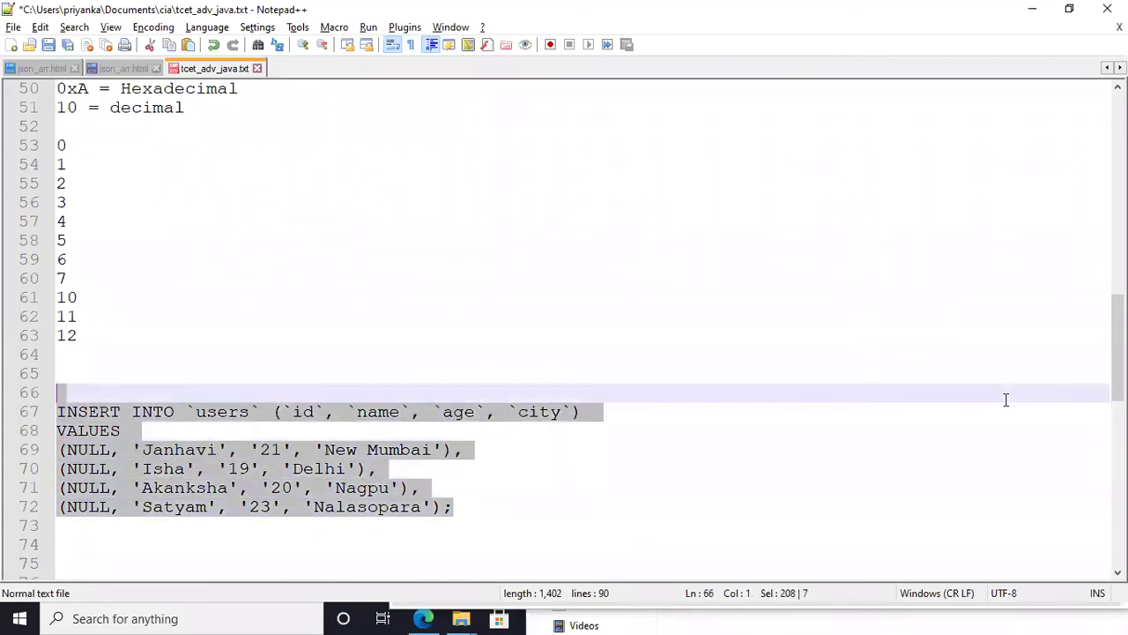
{"action": "key", "text": "shift+Down"}
{"action": "key", "text": "shift+Home"}
{"action": "key", "text": "ctrl+c"}
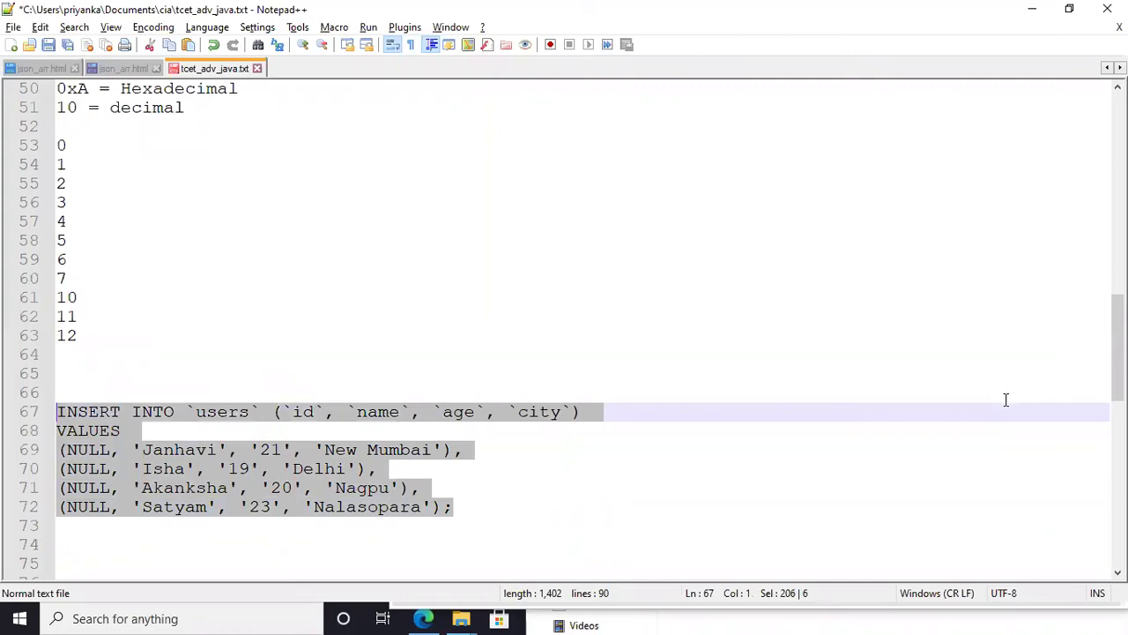
Switch to phpMyAdmin, run the copied multi-row INSERT statement in place of the default query on the users table, and browse its rows.
{"action": "key", "text": "alt+Tab"}
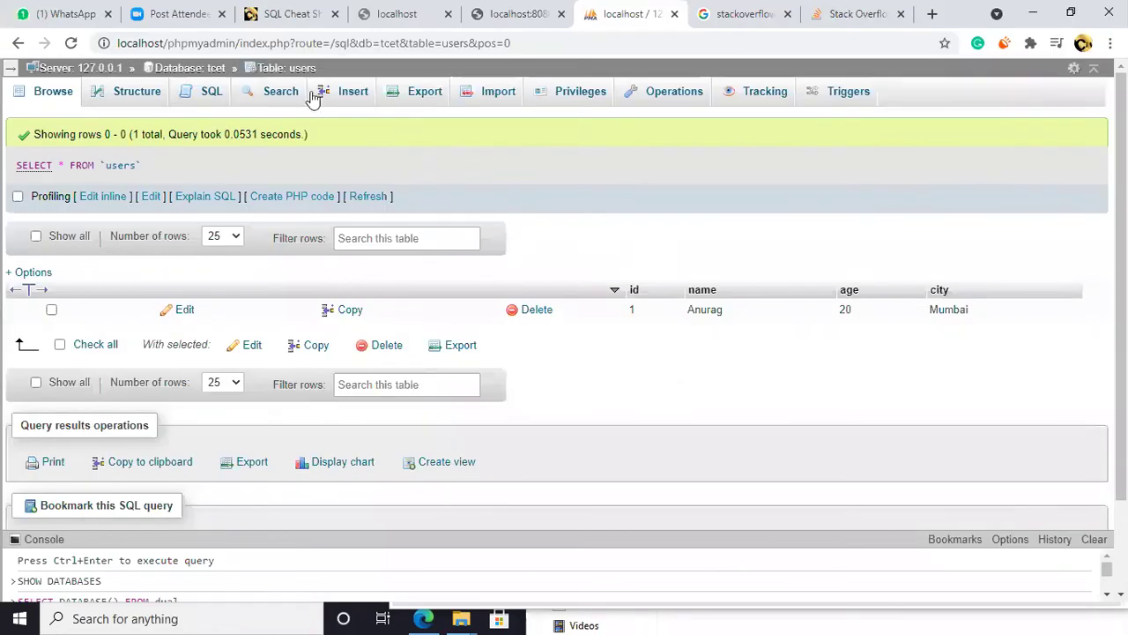
{"action": "left_click", "coordinate": [190, 92]}
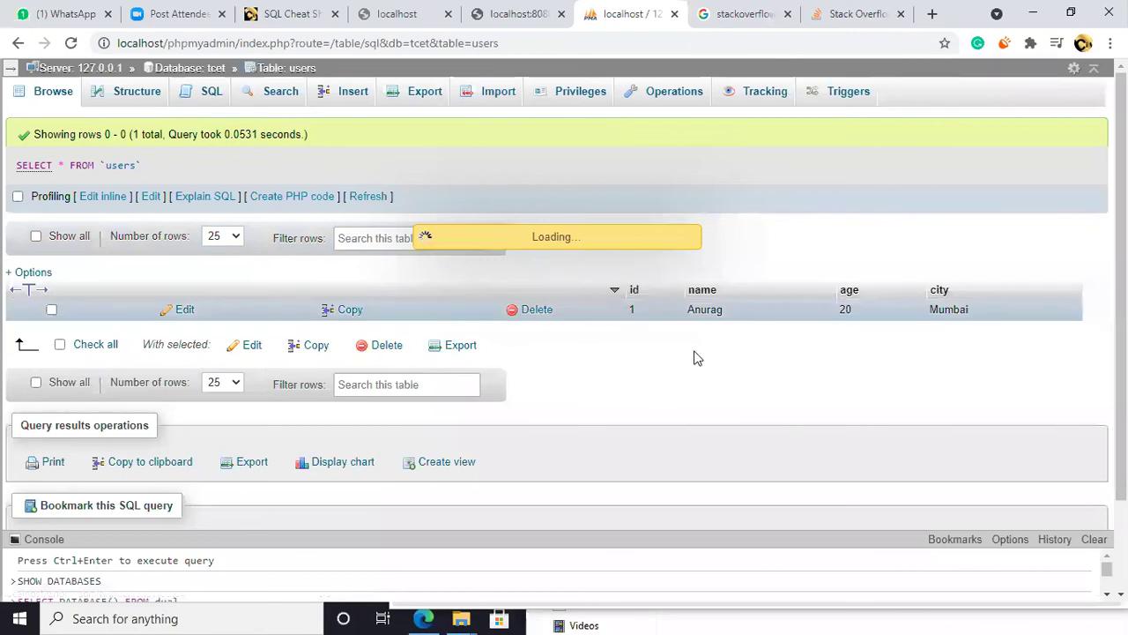
{"action": "key", "text": "ctrl+a"}
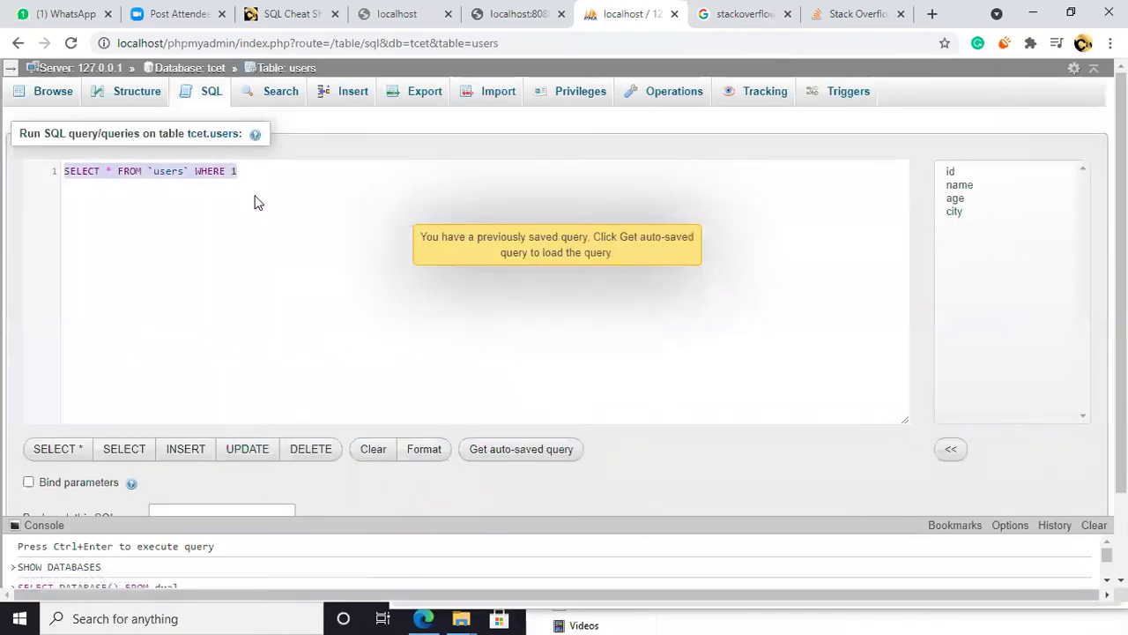
{"action": "key", "text": "ctrl+v"}
{"action": "scroll", "coordinate": [713, 403], "scroll_direction": "down", "scroll_amount": 2}
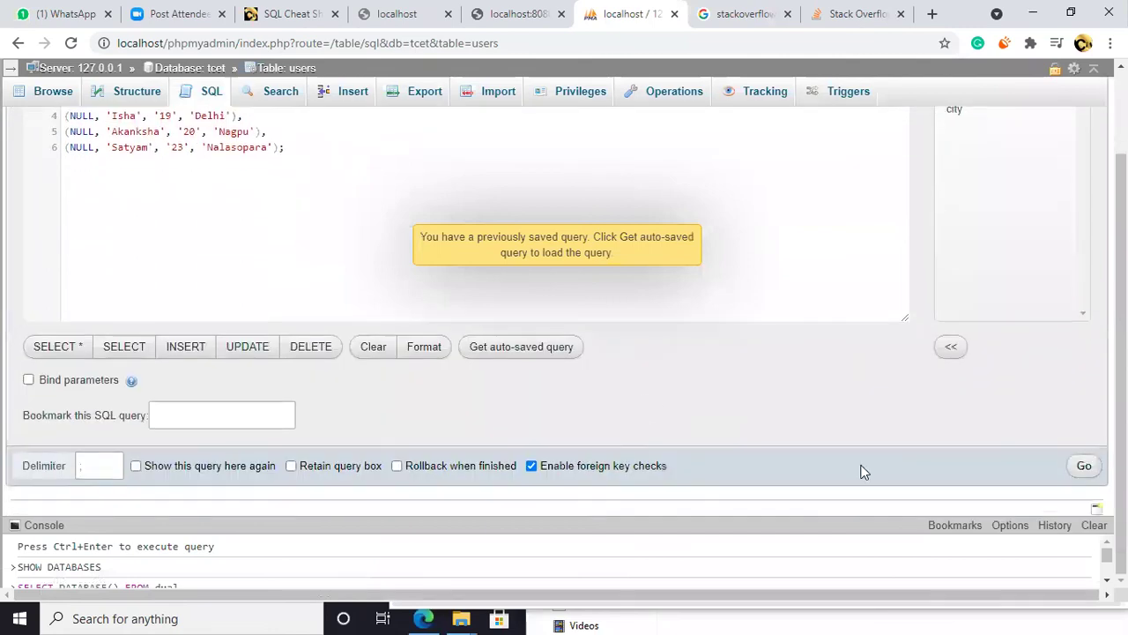
{"action": "left_click", "coordinate": [1083, 466]}
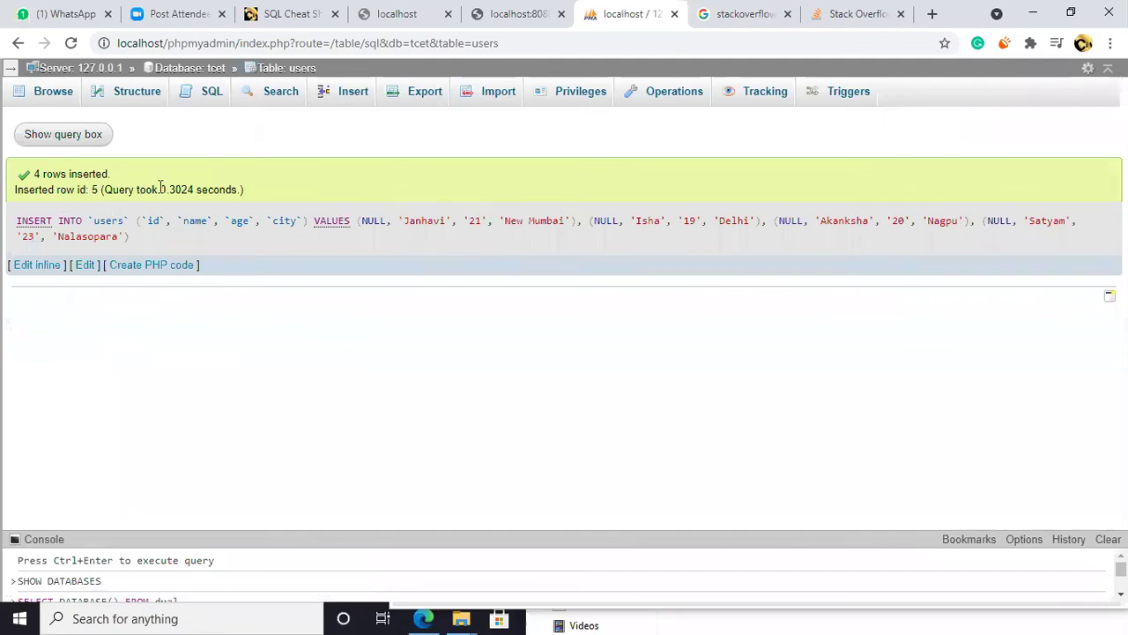
{"action": "left_click", "coordinate": [35, 95]}
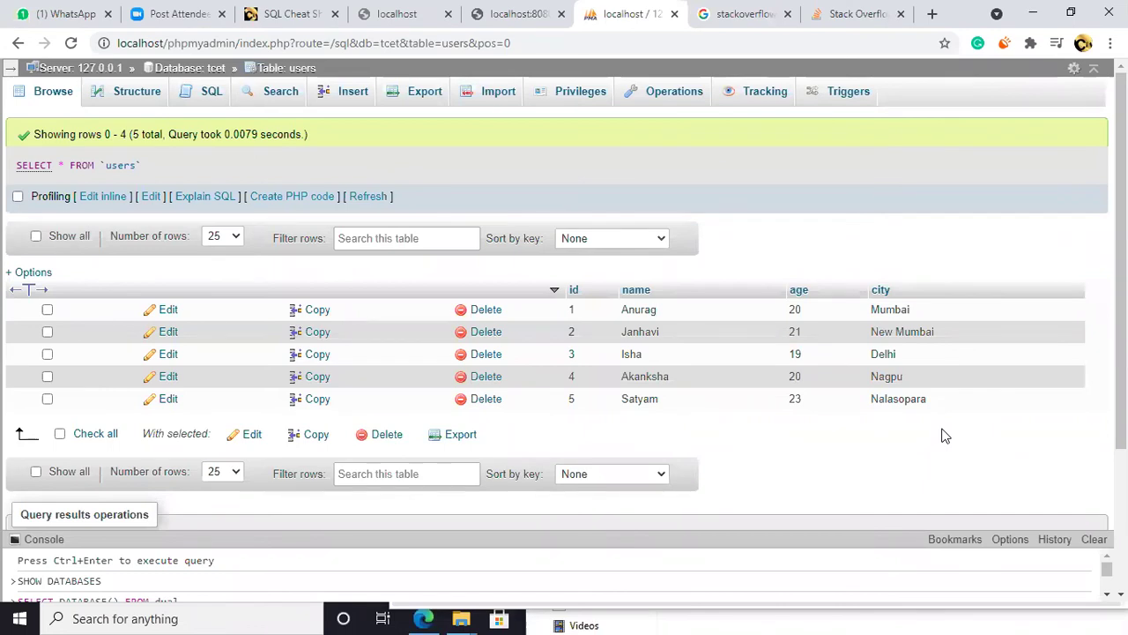
Switch to the XAMPP Control Panel and open the XAMPP shell.
{"action": "key", "text": "alt+Tab"}
{"action": "key", "text": "alt+Tab"}
{"action": "key", "text": "alt+Tab"}
{"action": "key", "text": "alt+Tab"}
{"action": "key", "text": "alt+Tab"}
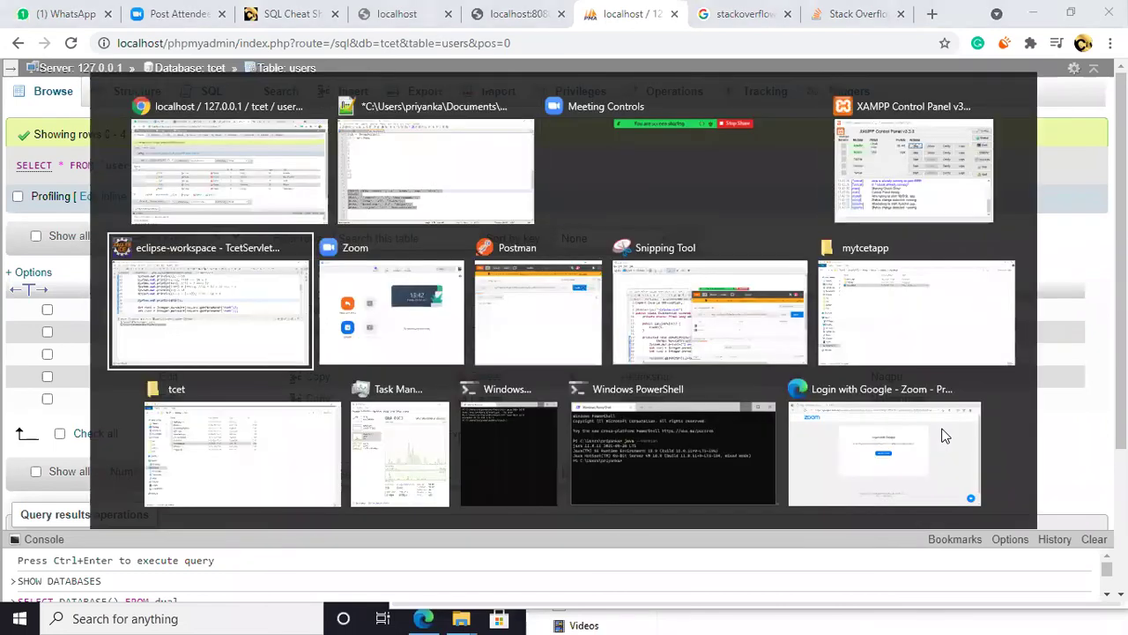
{"action": "key", "text": "alt+Tab"}
{"action": "key", "text": "alt+Up"}
{"action": "key", "text": "alt+Right"}
{"action": "key", "text": "alt+Right"}
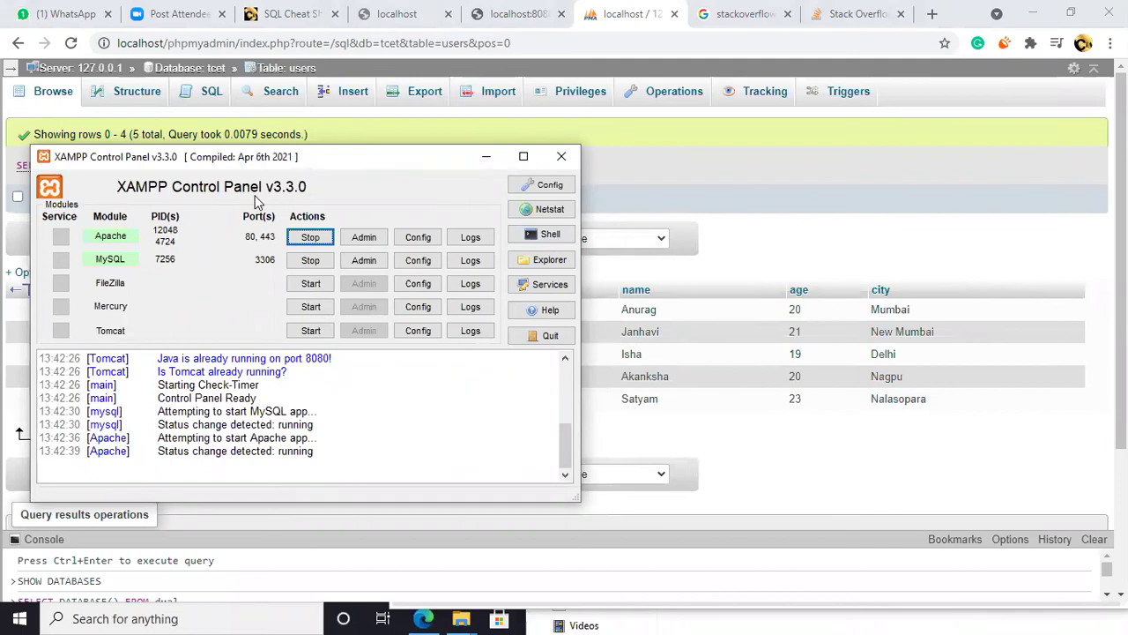
{"action": "left_click", "coordinate": [550, 237]}
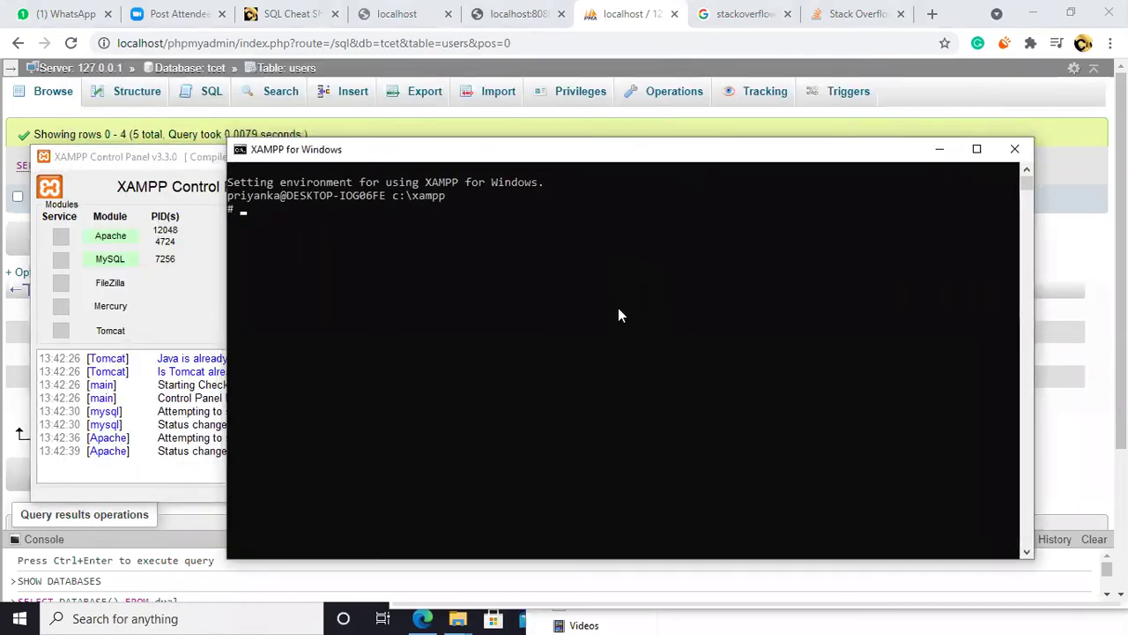
Enlarge the shell's text and minimize the XAMPP Control Panel behind it.
{"action": "scroll", "coordinate": [626, 305], "scroll_direction": "up", "scroll_amount": 3, "text": "ctrl"}
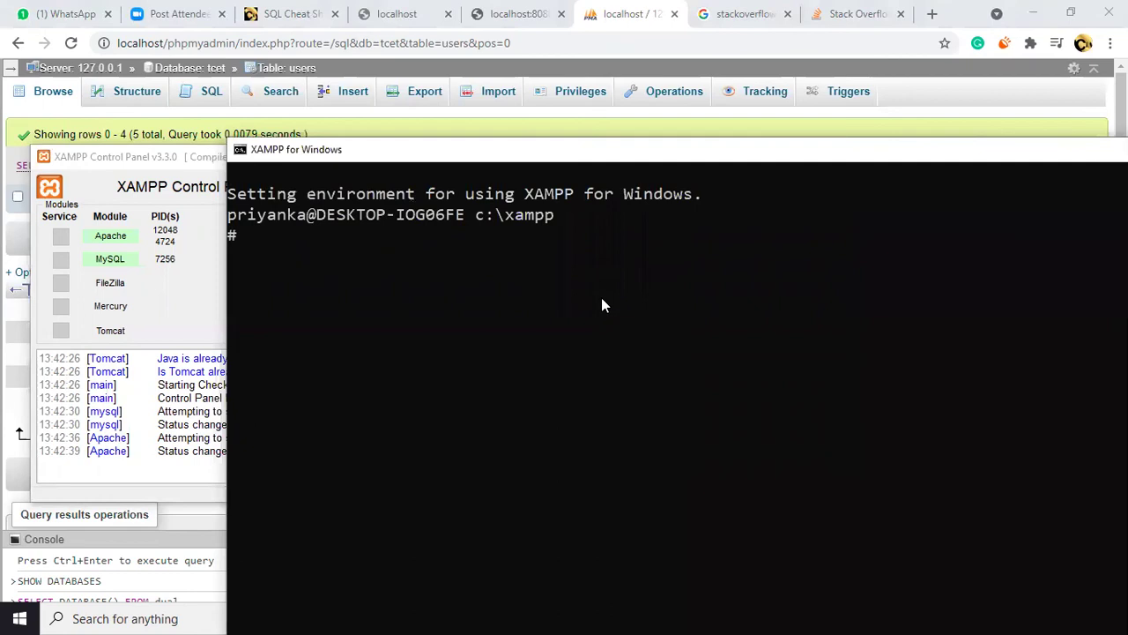
{"action": "key", "text": "alt+Tab"}
{"action": "left_click", "coordinate": [485, 160]}
{"action": "left_click", "coordinate": [599, 296]}
Log in to the database with mysql -u root -p, leaving the password empty, and move the shell window higher on the desktop.
{"action": "type", "text": "mys"}
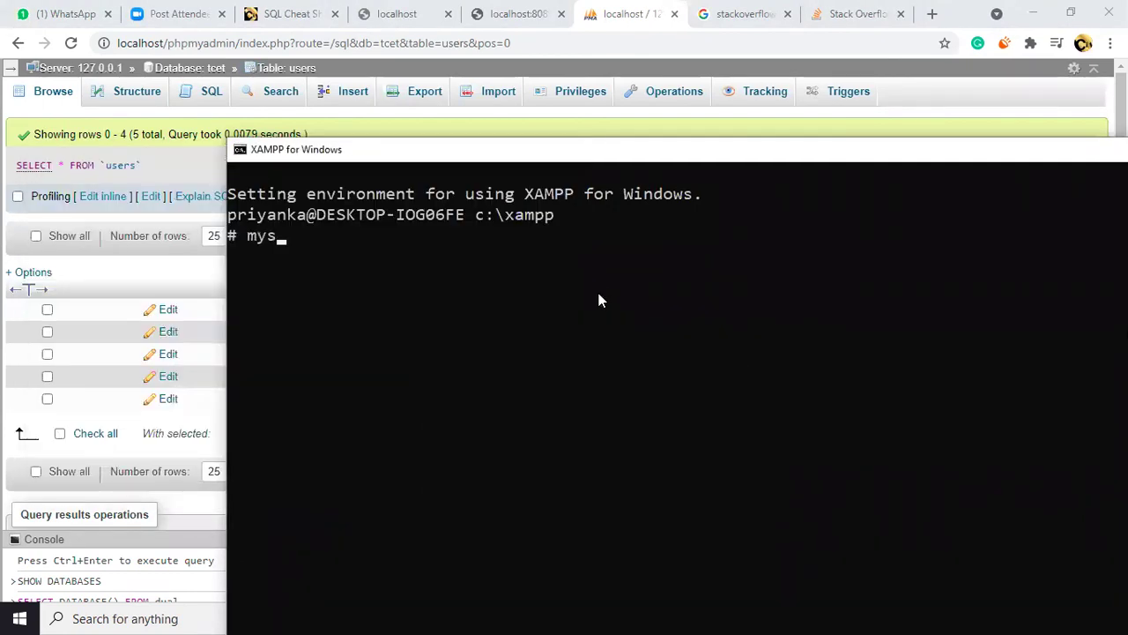
{"action": "type", "text": "ql -u root -p"}
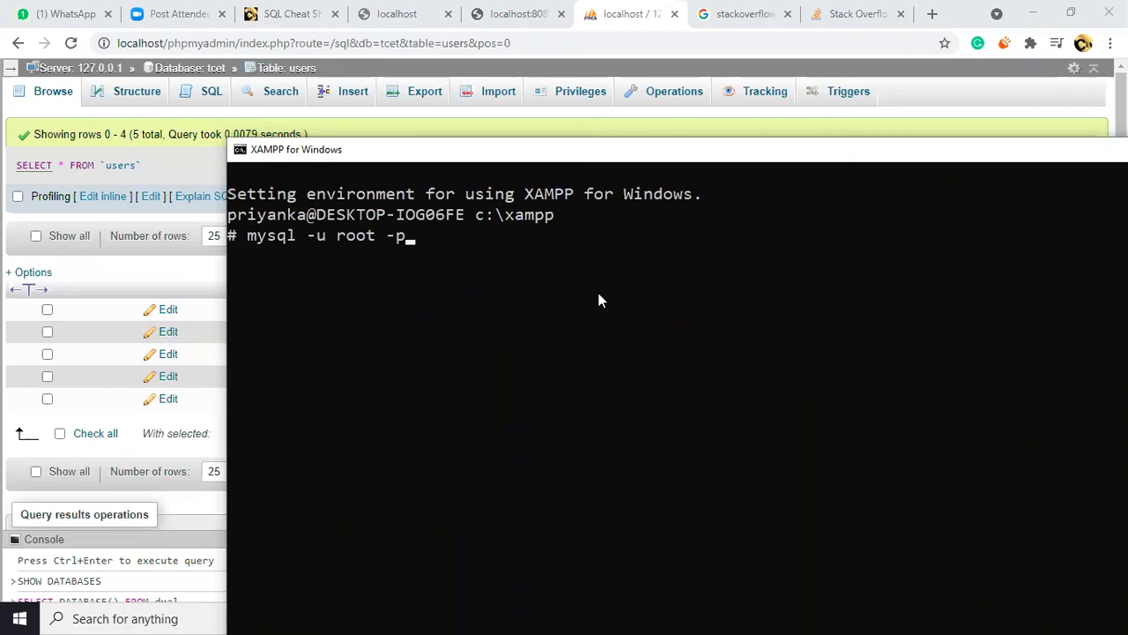
{"action": "key", "text": "Return"}
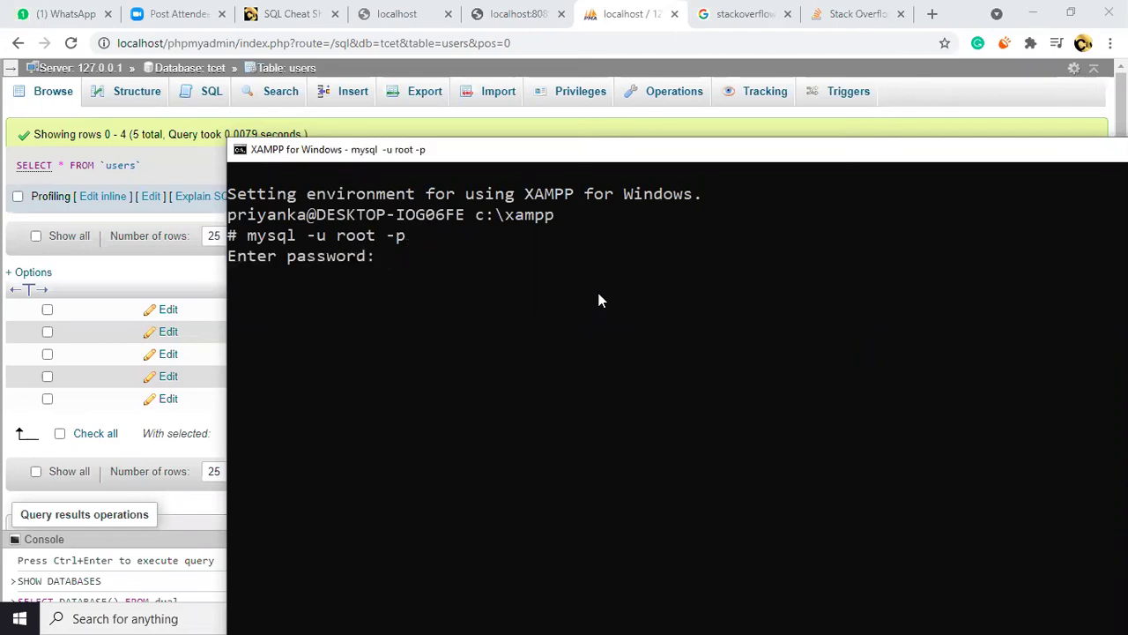
{"action": "key", "text": "Return"}
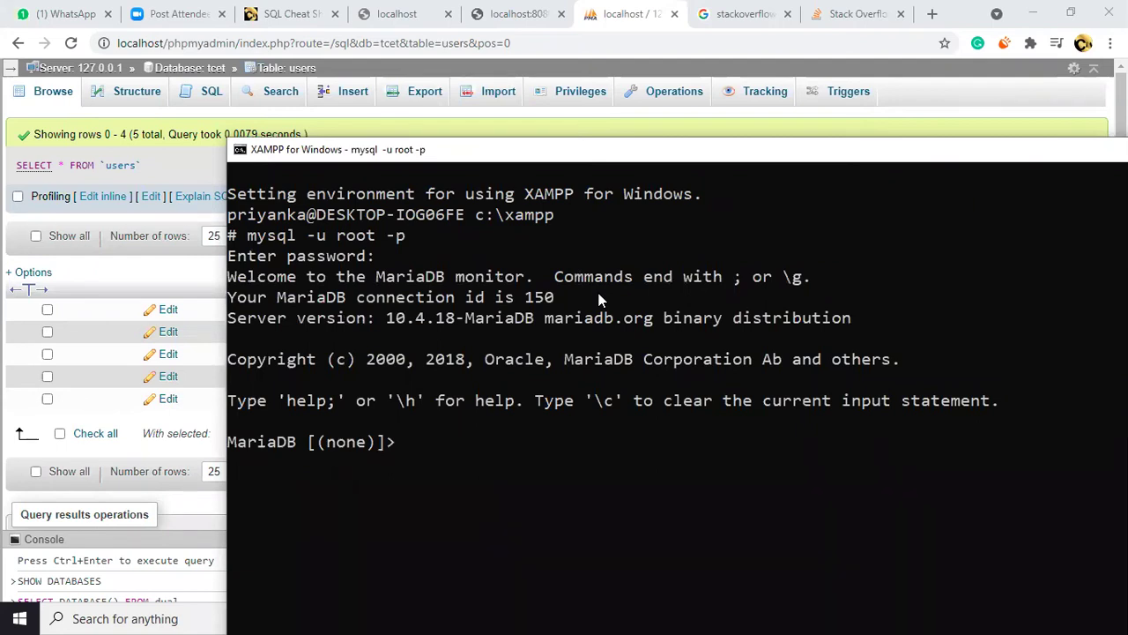
{"action": "left_click_drag", "start_coordinate": [665, 149], "coordinate": [605, 56]}
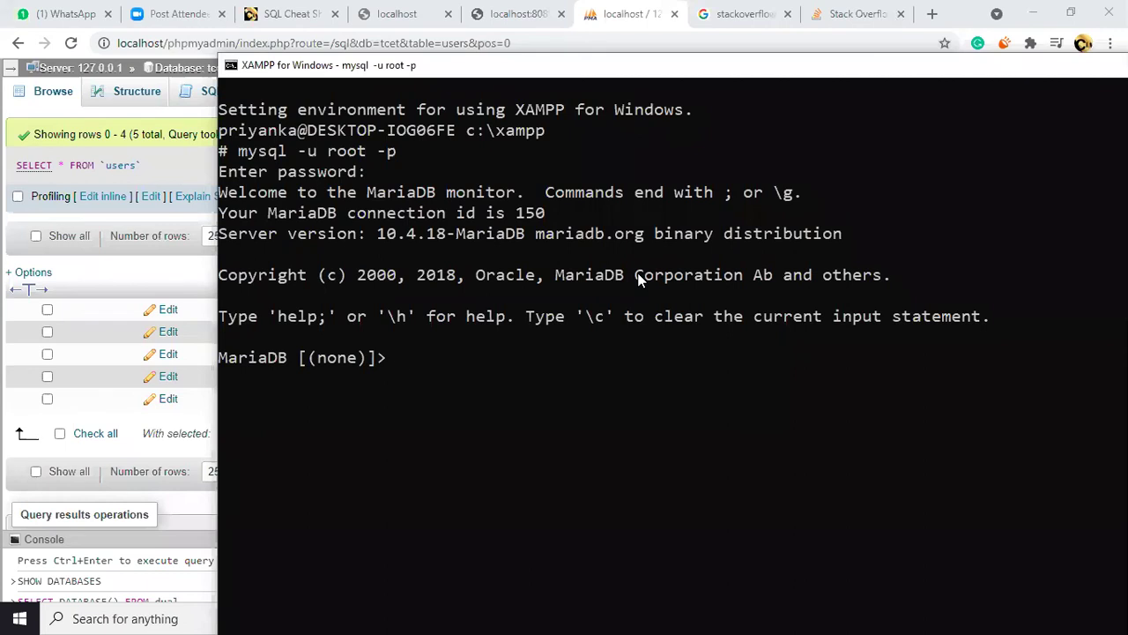
Switch to the SQL Cheat Sheet page in the browser and examine the database login, logout and SHOW DATABASES; commands.
{"action": "left_click", "coordinate": [331, 29]}
{"action": "scroll", "coordinate": [476, 333], "scroll_direction": "down", "scroll_amount": 3}
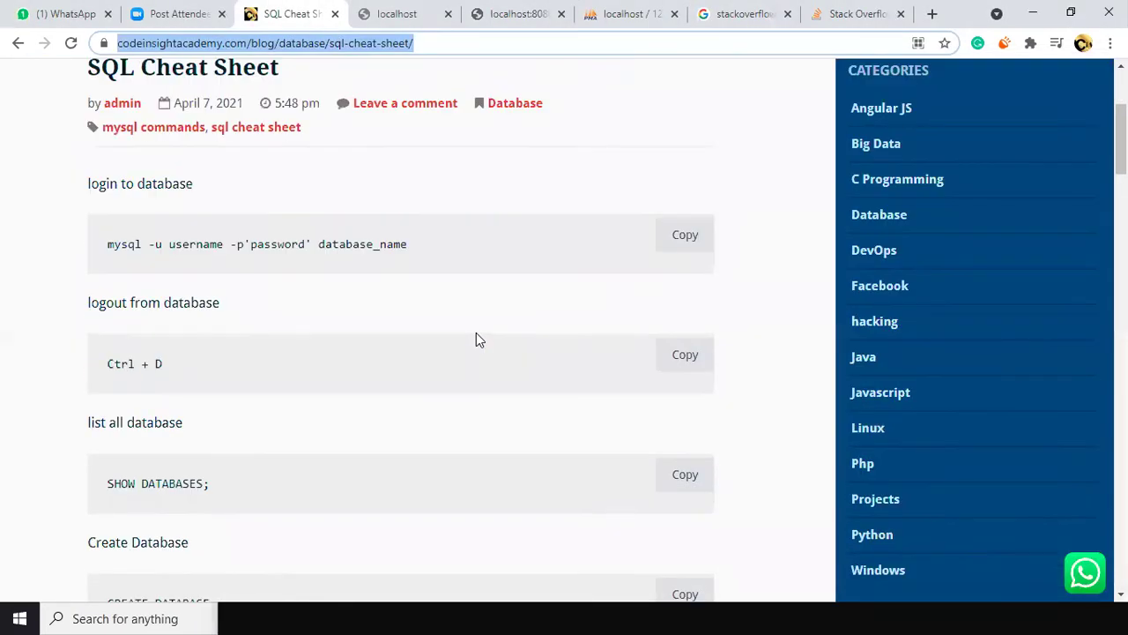
{"action": "scroll", "coordinate": [476, 339], "scroll_direction": "down", "scroll_amount": 1}
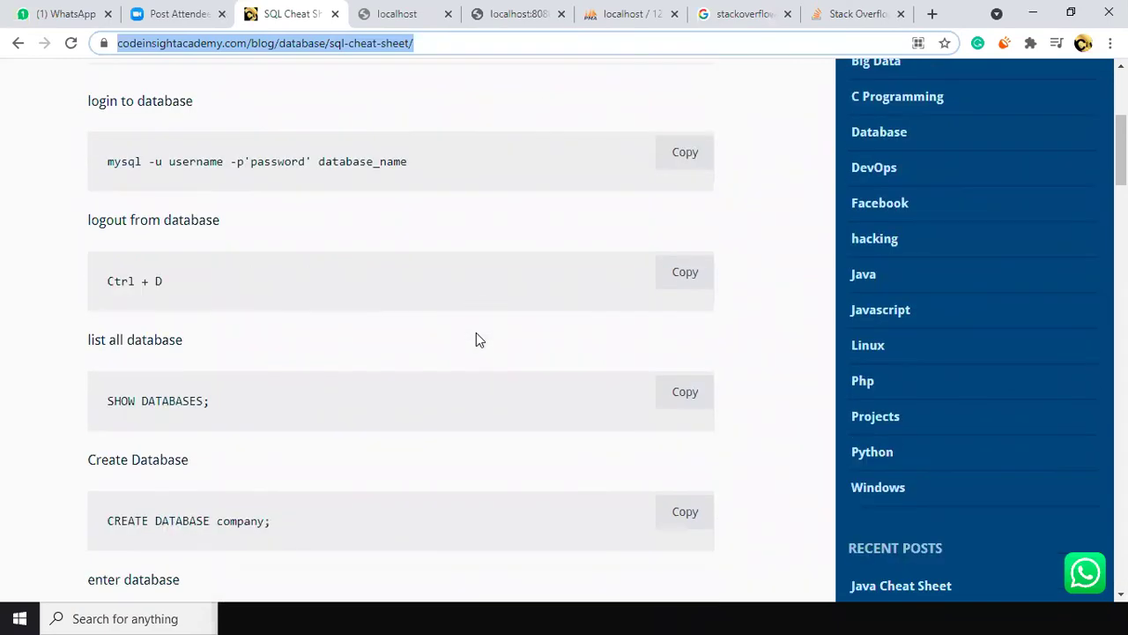
{"action": "left_click", "coordinate": [762, 275]}
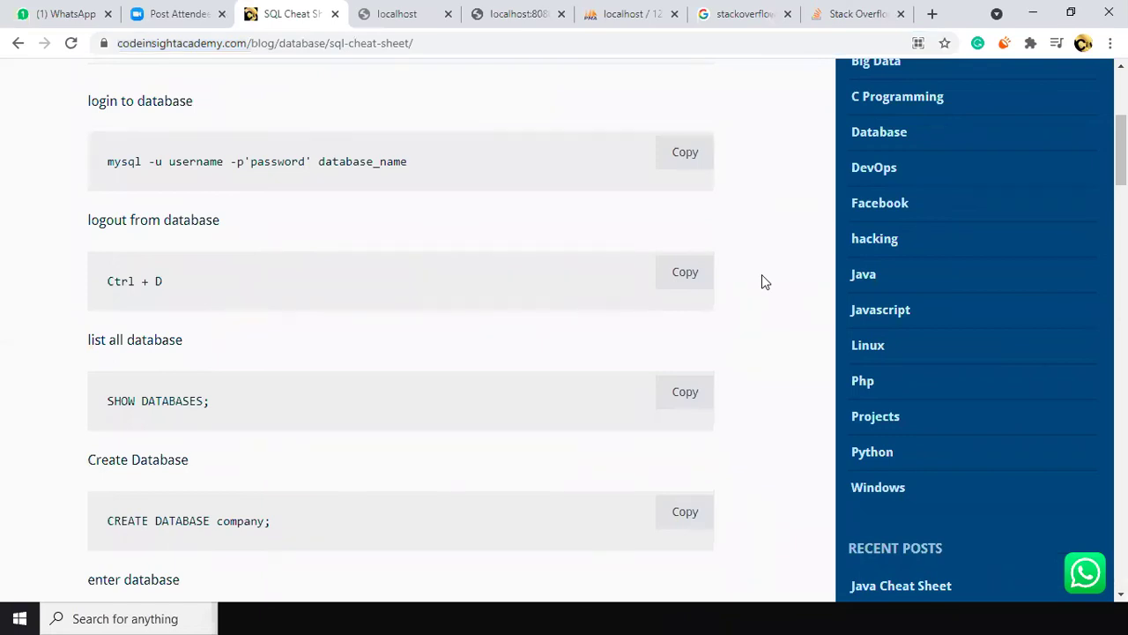
{"action": "key", "text": "alt+Tab"}
{"action": "key", "text": "alt+Tab"}
{"action": "left_click_drag", "start_coordinate": [85, 341], "coordinate": [186, 349]}
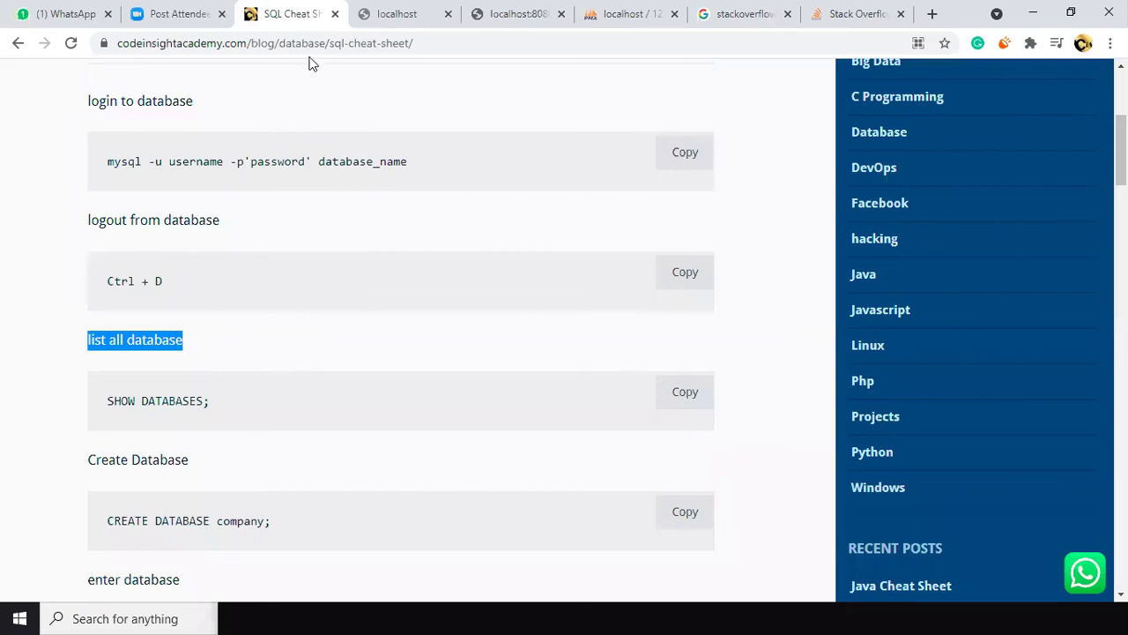
{"action": "left_click", "coordinate": [211, 352]}
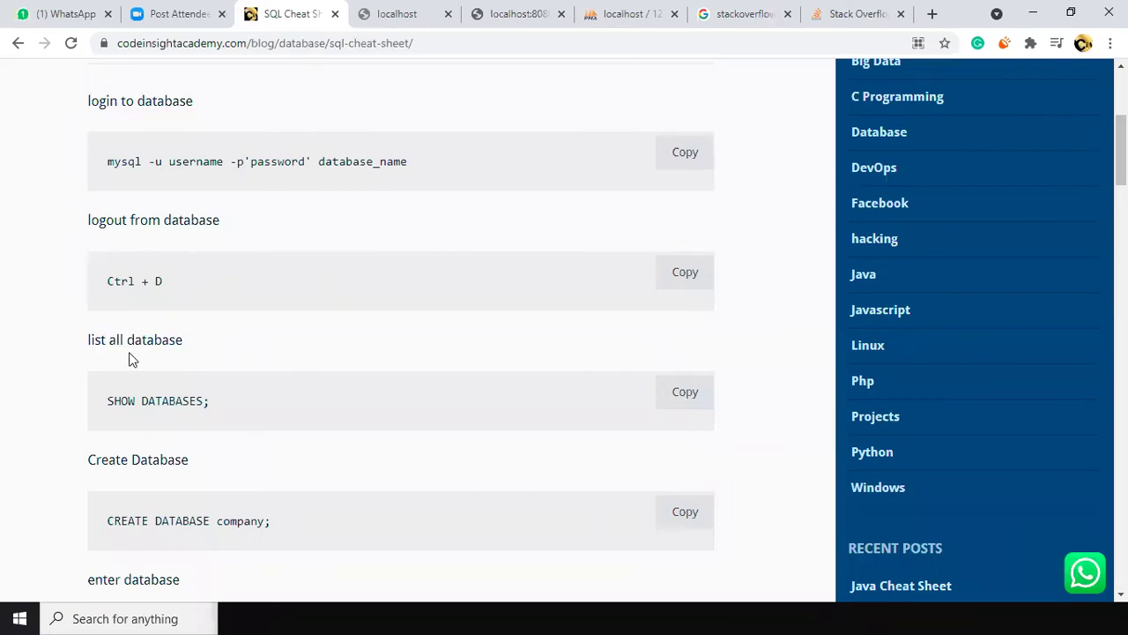
{"action": "triple_click", "coordinate": [154, 338]}
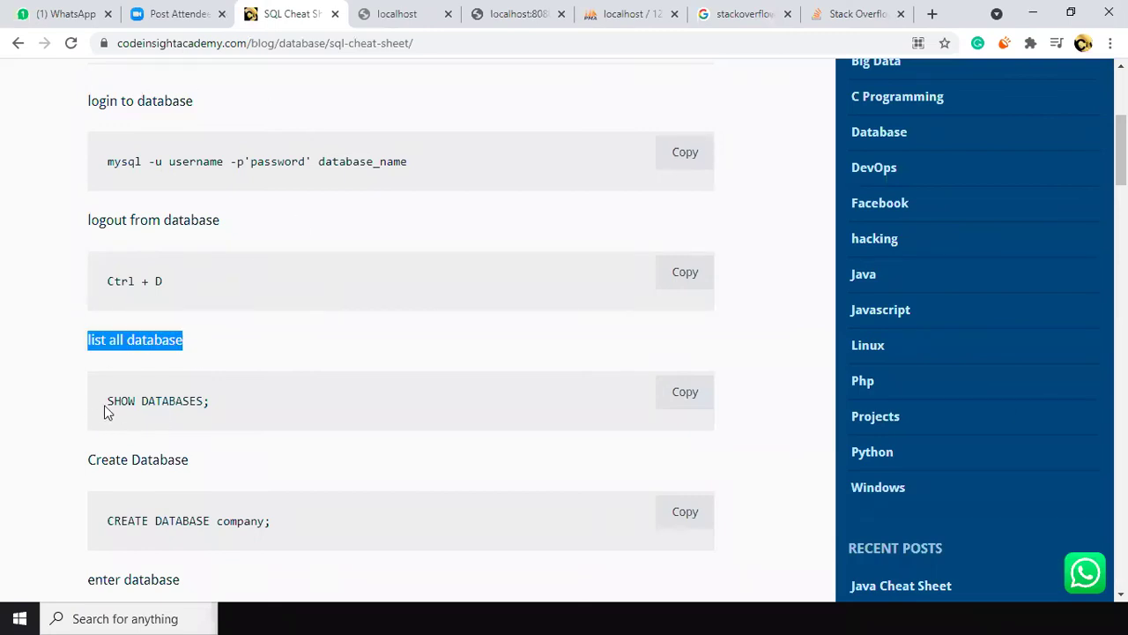
{"action": "left_click_drag", "start_coordinate": [210, 402], "coordinate": [106, 407]}
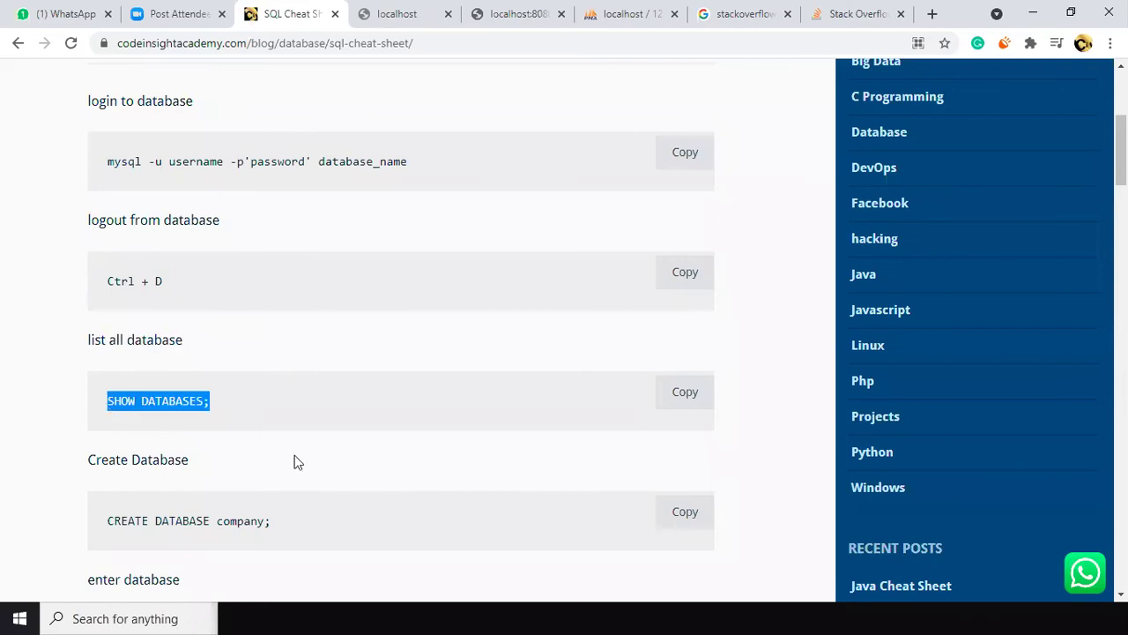
{"action": "left_click", "coordinate": [800, 356]}
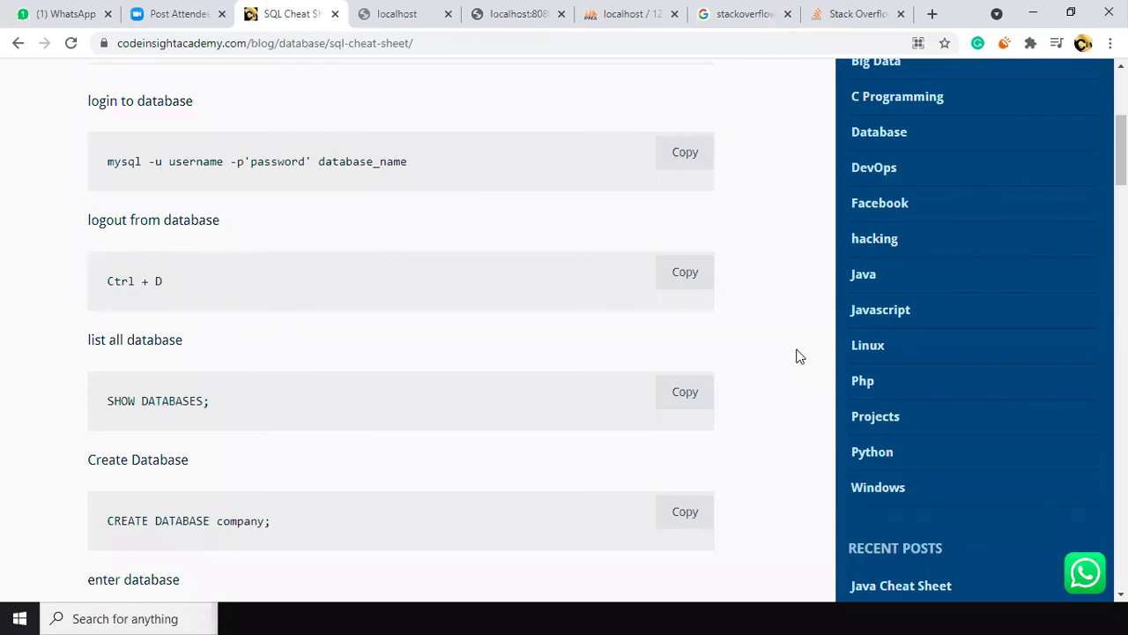